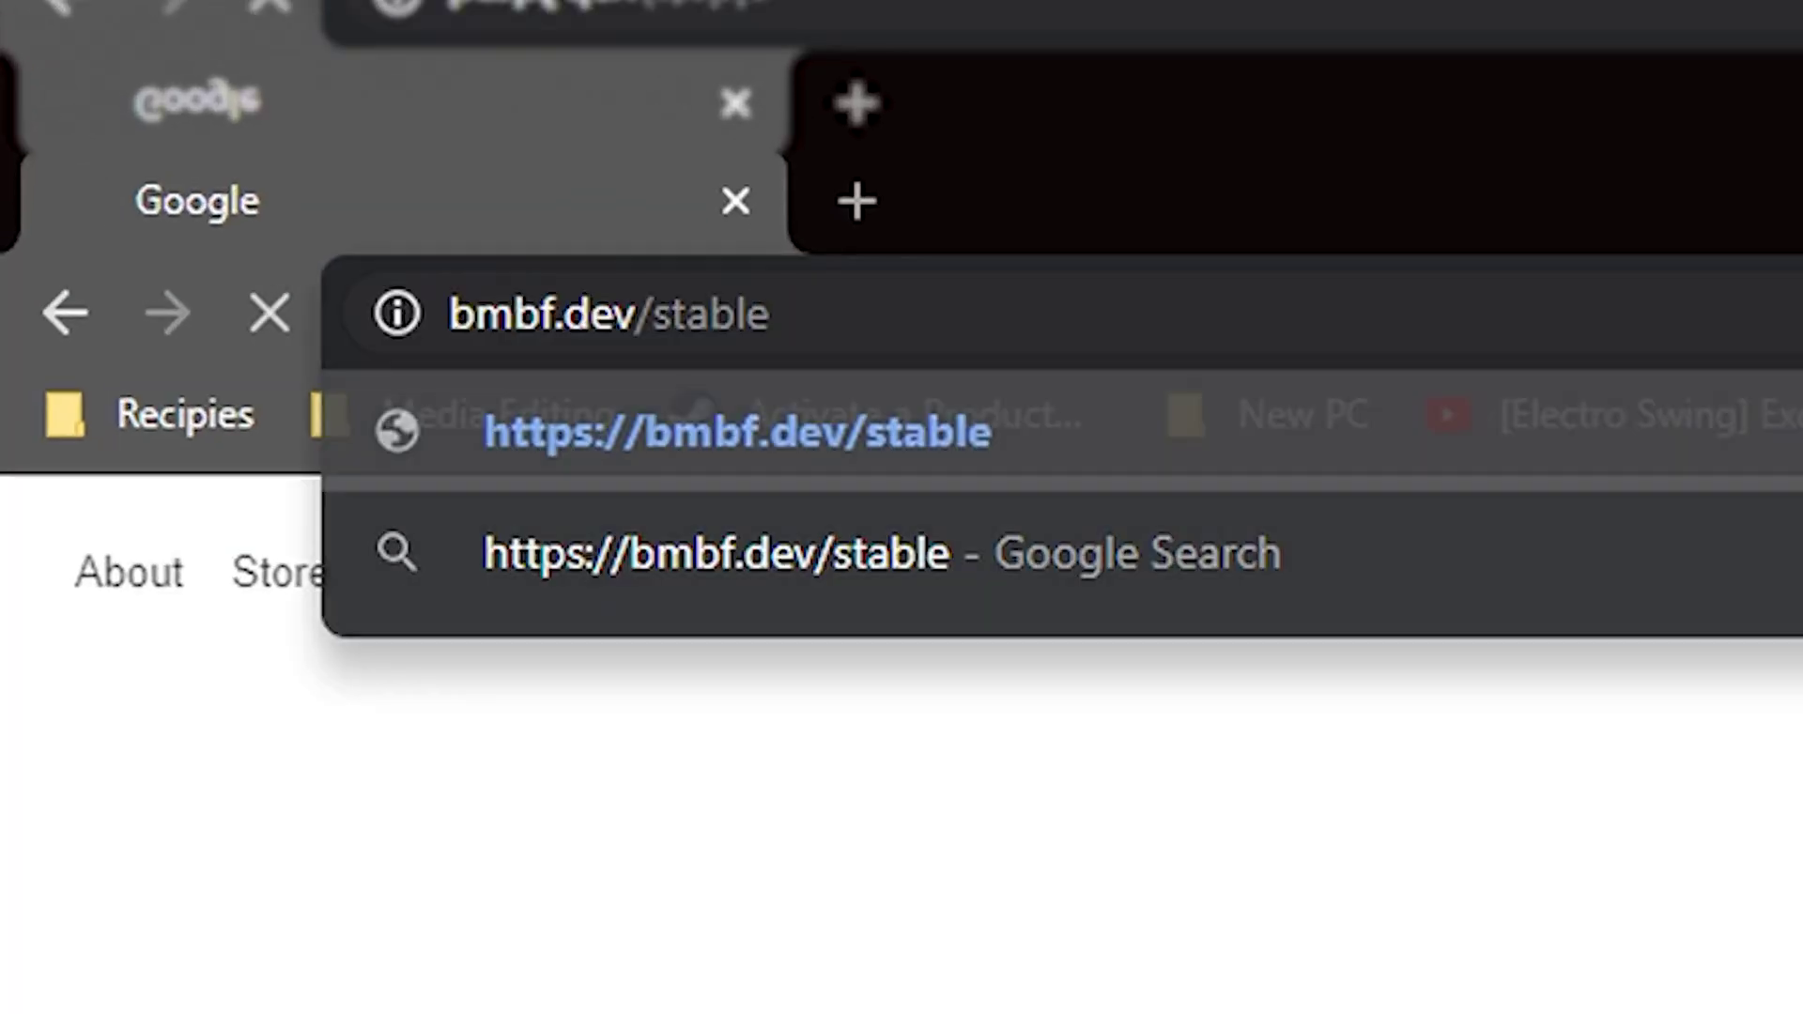
Load bmbf.dev/stable, download com.weloveoculus.BMBF.apk, and drag the download off to install it.
key(Return)
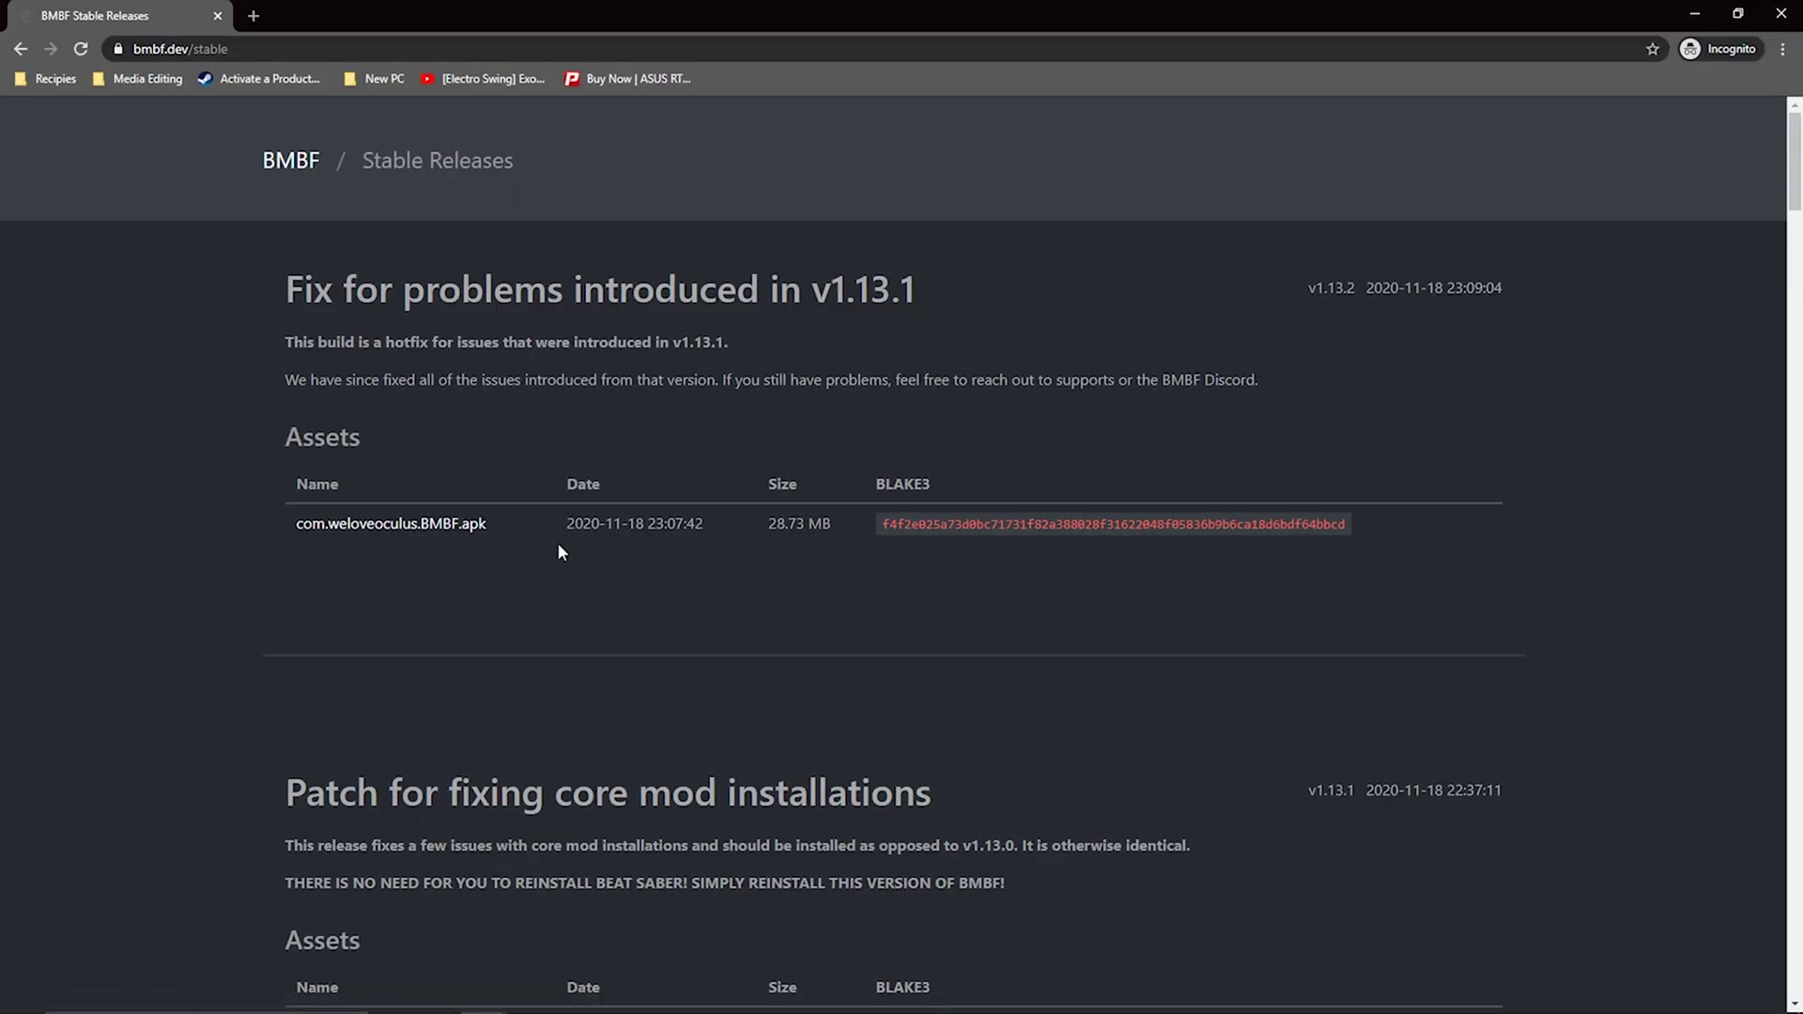
click(410, 530)
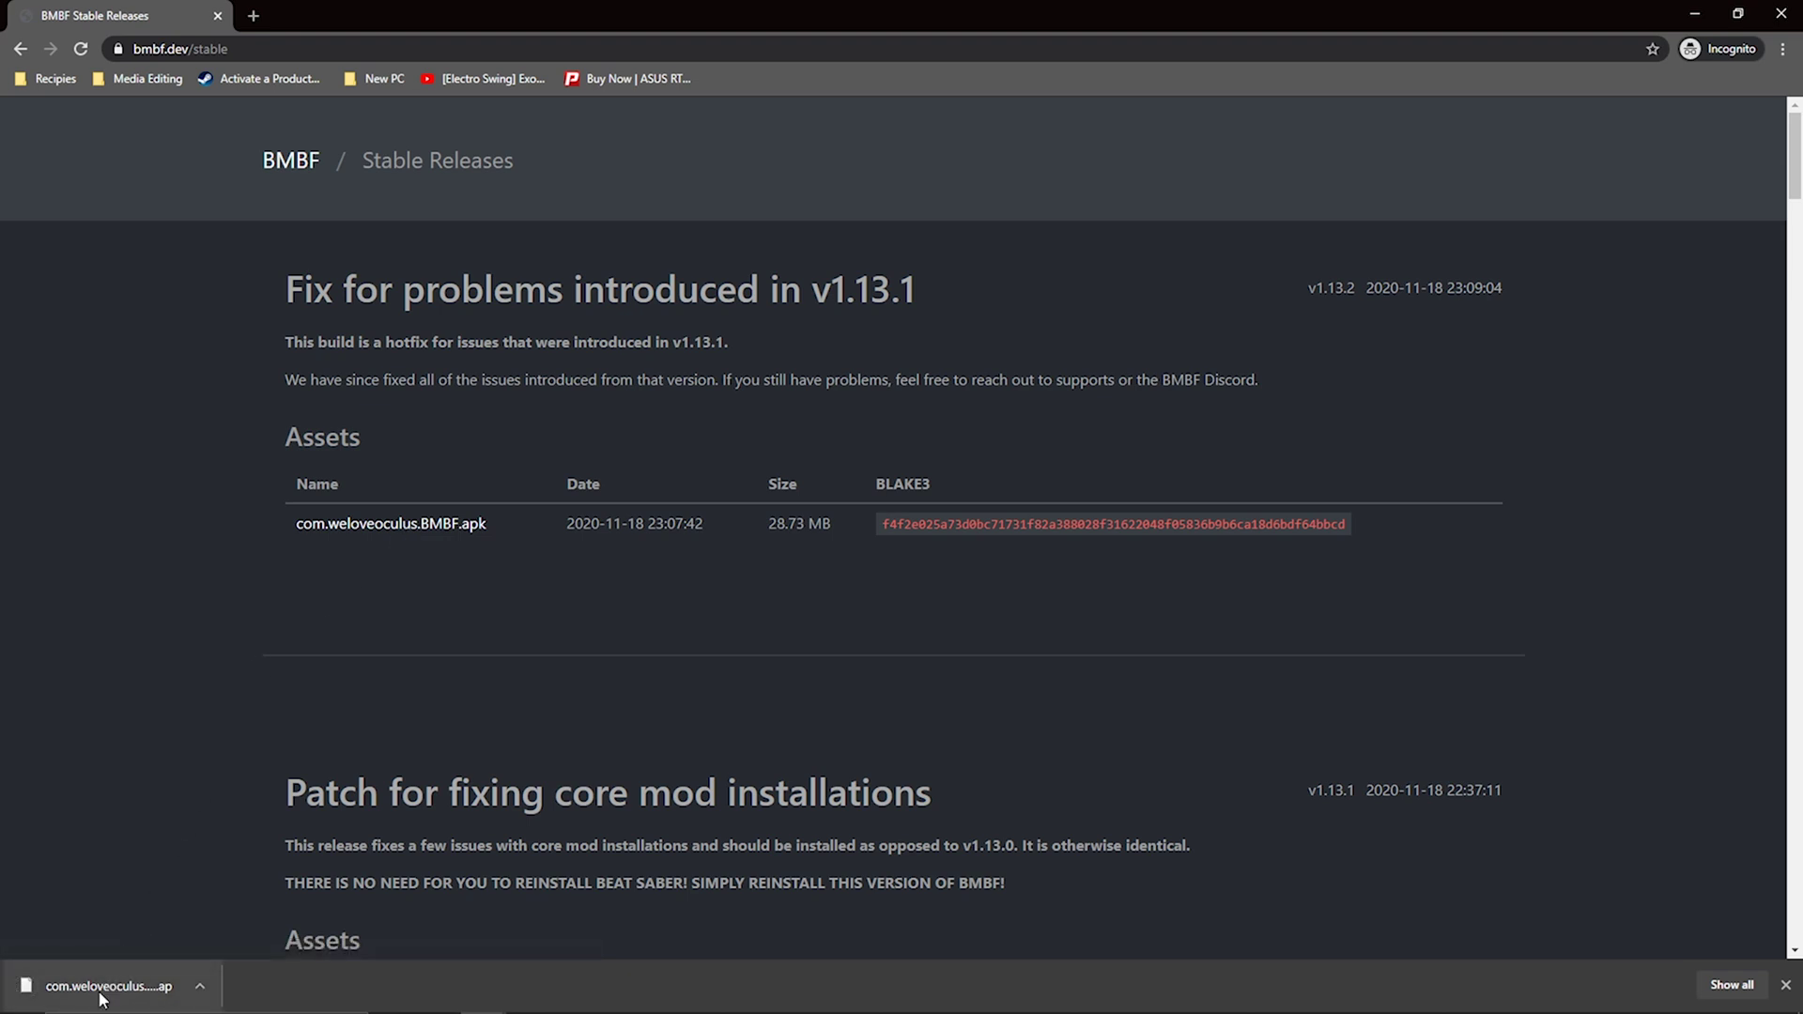
drag(98, 990, 106, 72)
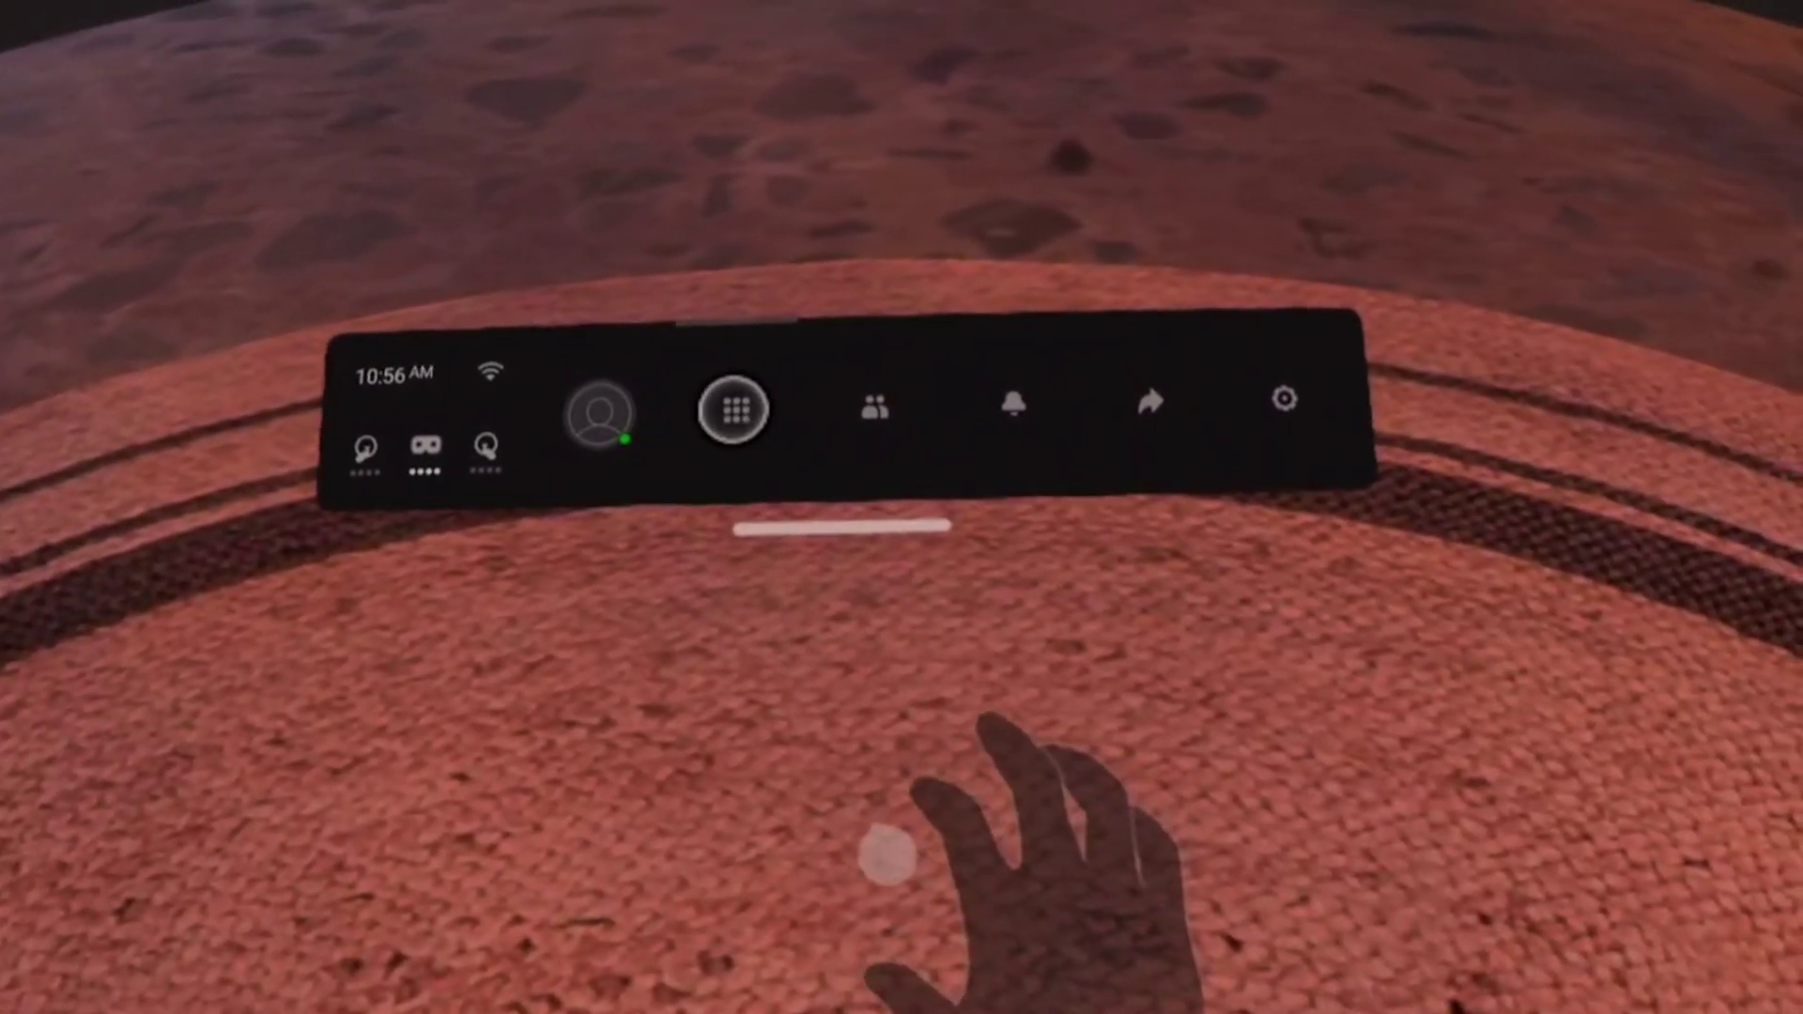
Find the BMBF app under Unknown Sources via the headset's Apps, TV and Channels views.
click(729, 410)
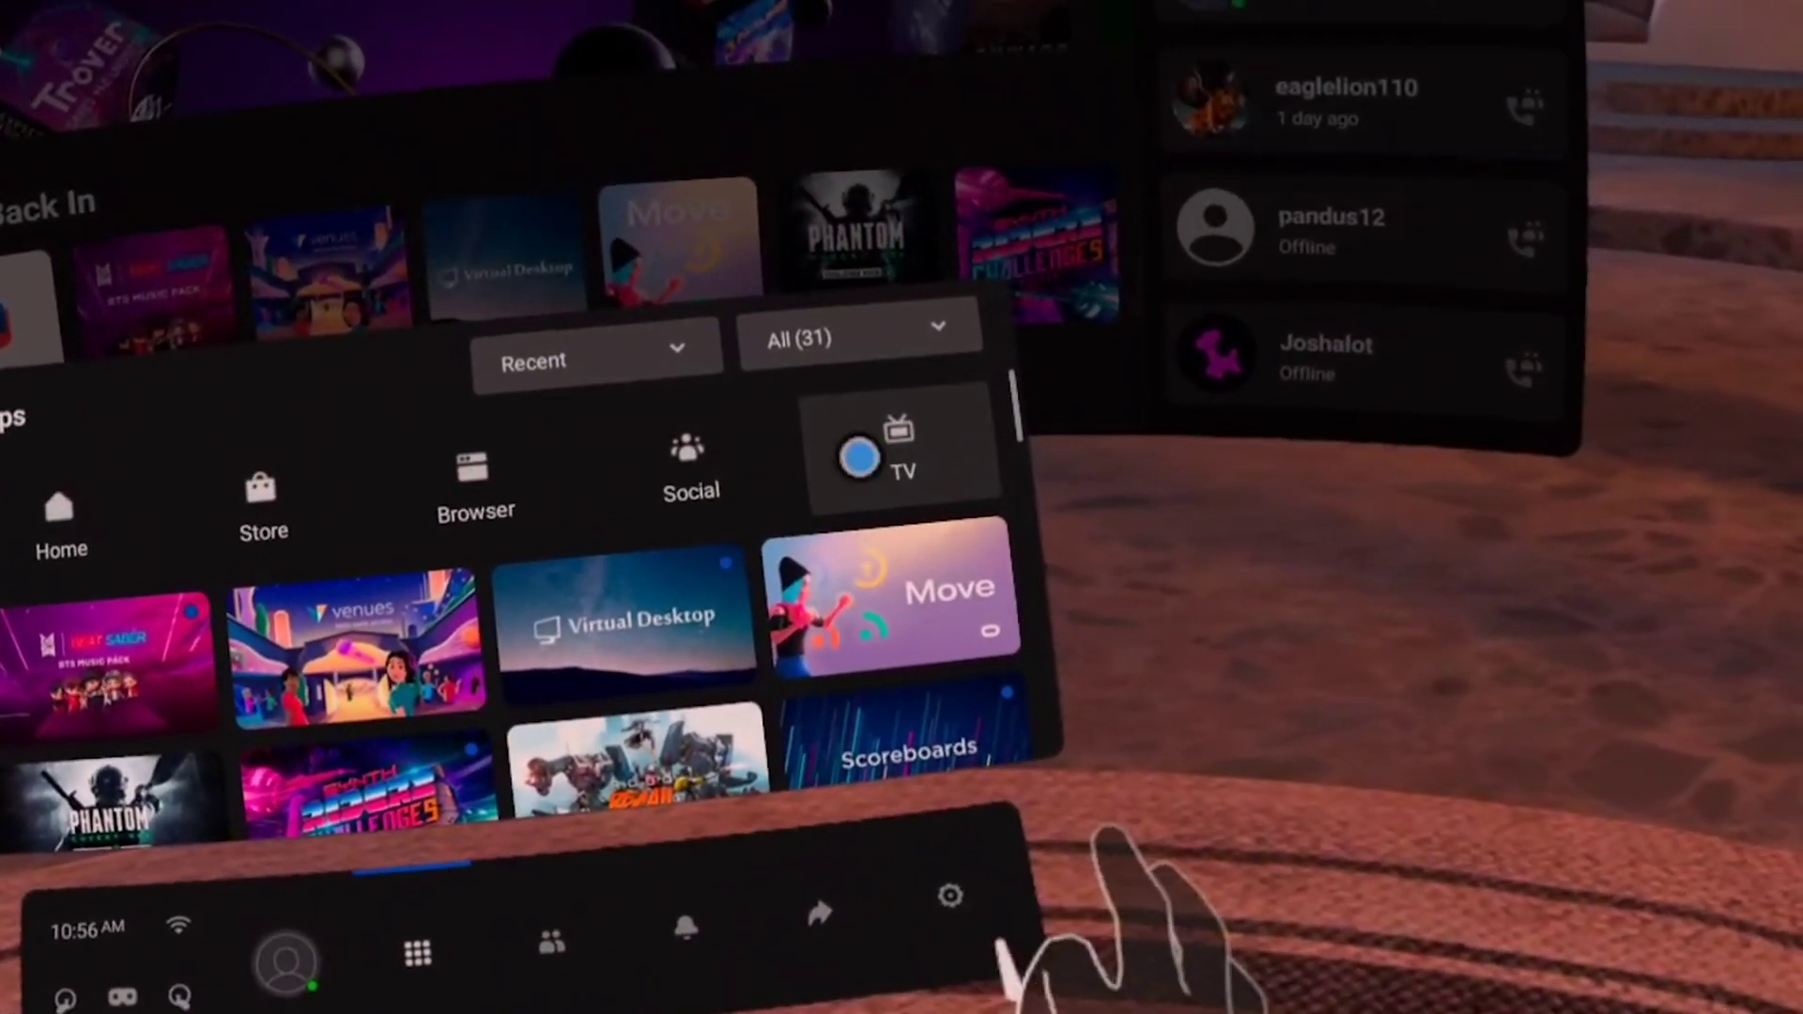
click(967, 342)
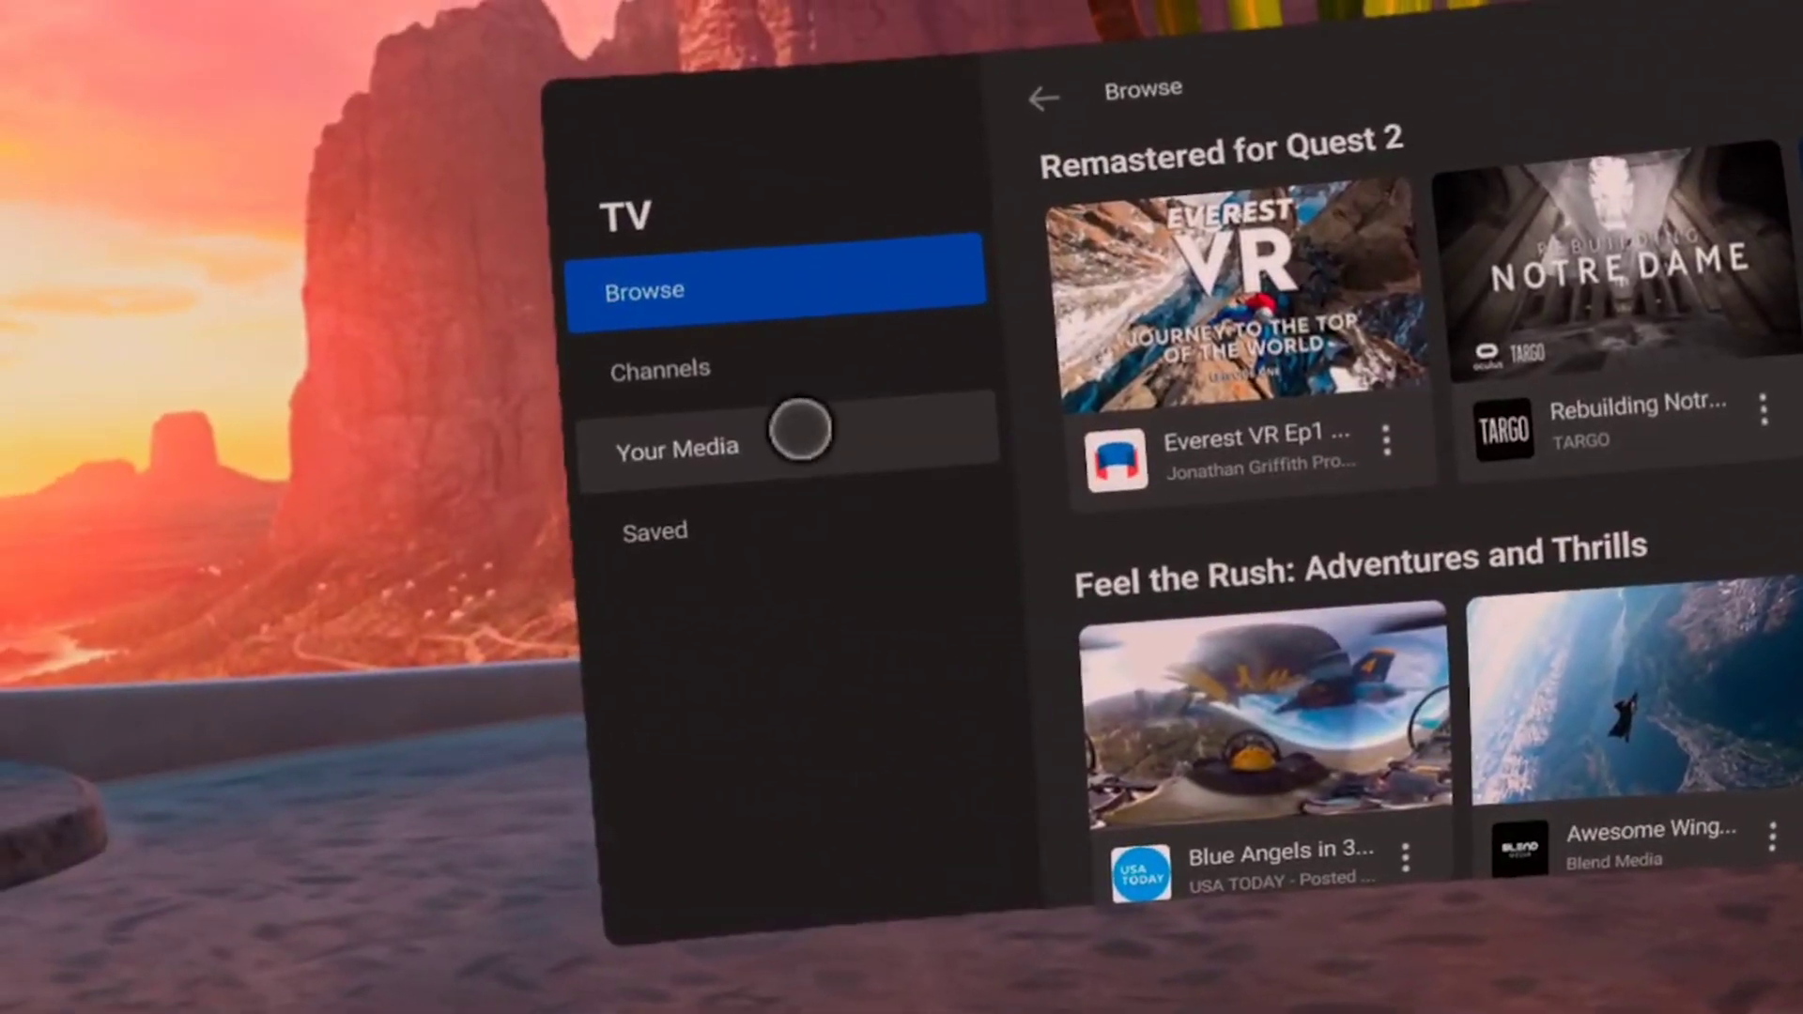
click(122, 274)
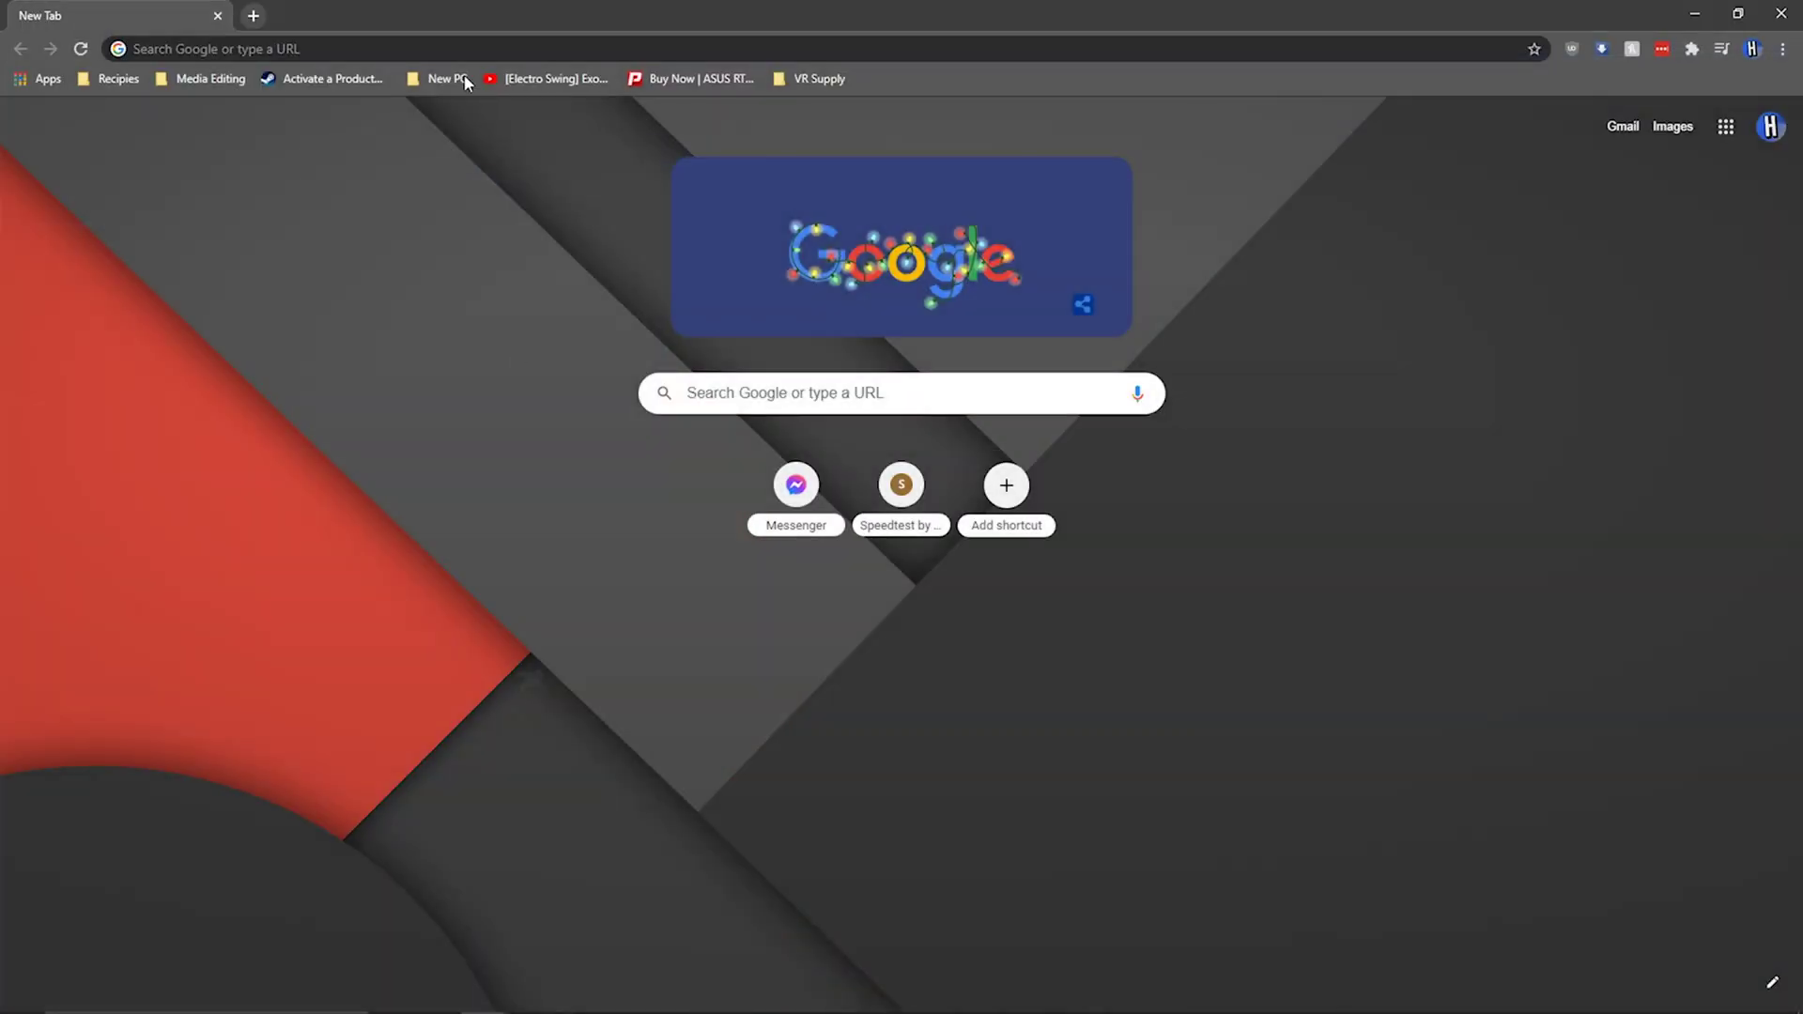
Load BMBF's web interface at 10.0.0.24:50000, then start a new tab for questboard.xyz.
click(438, 55)
text(10.0.)
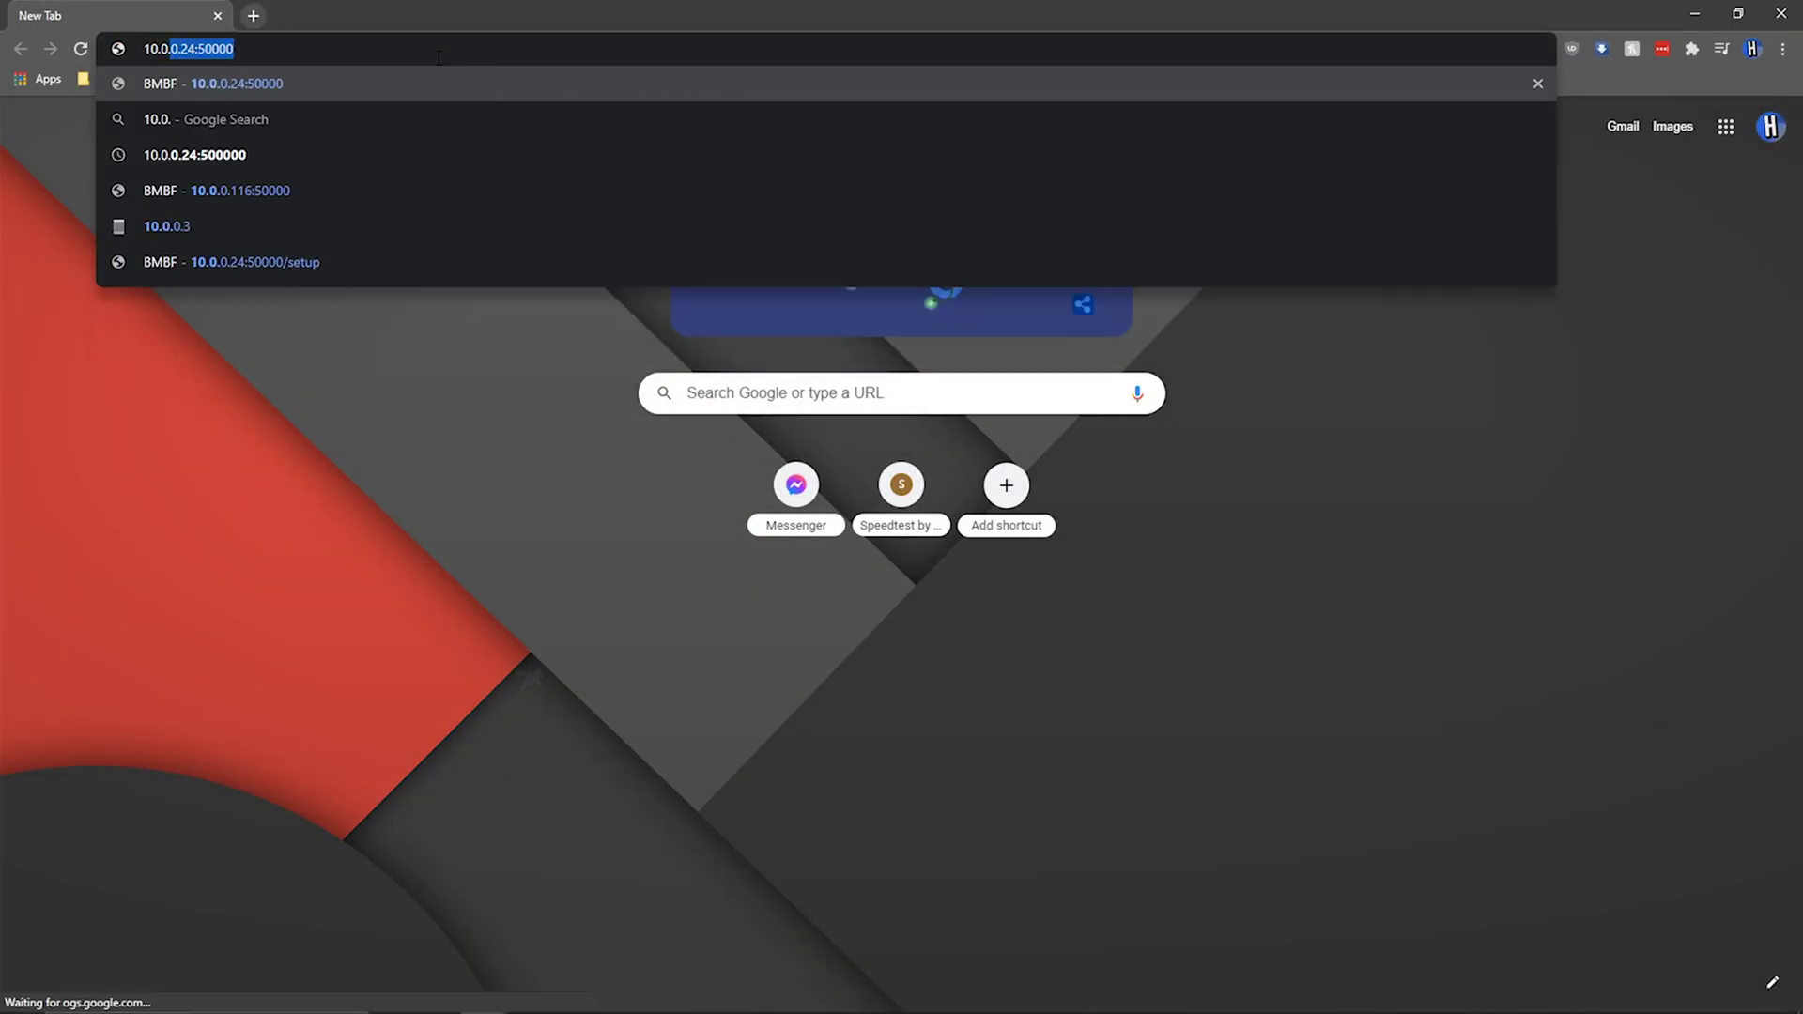
text(0.24:50000)
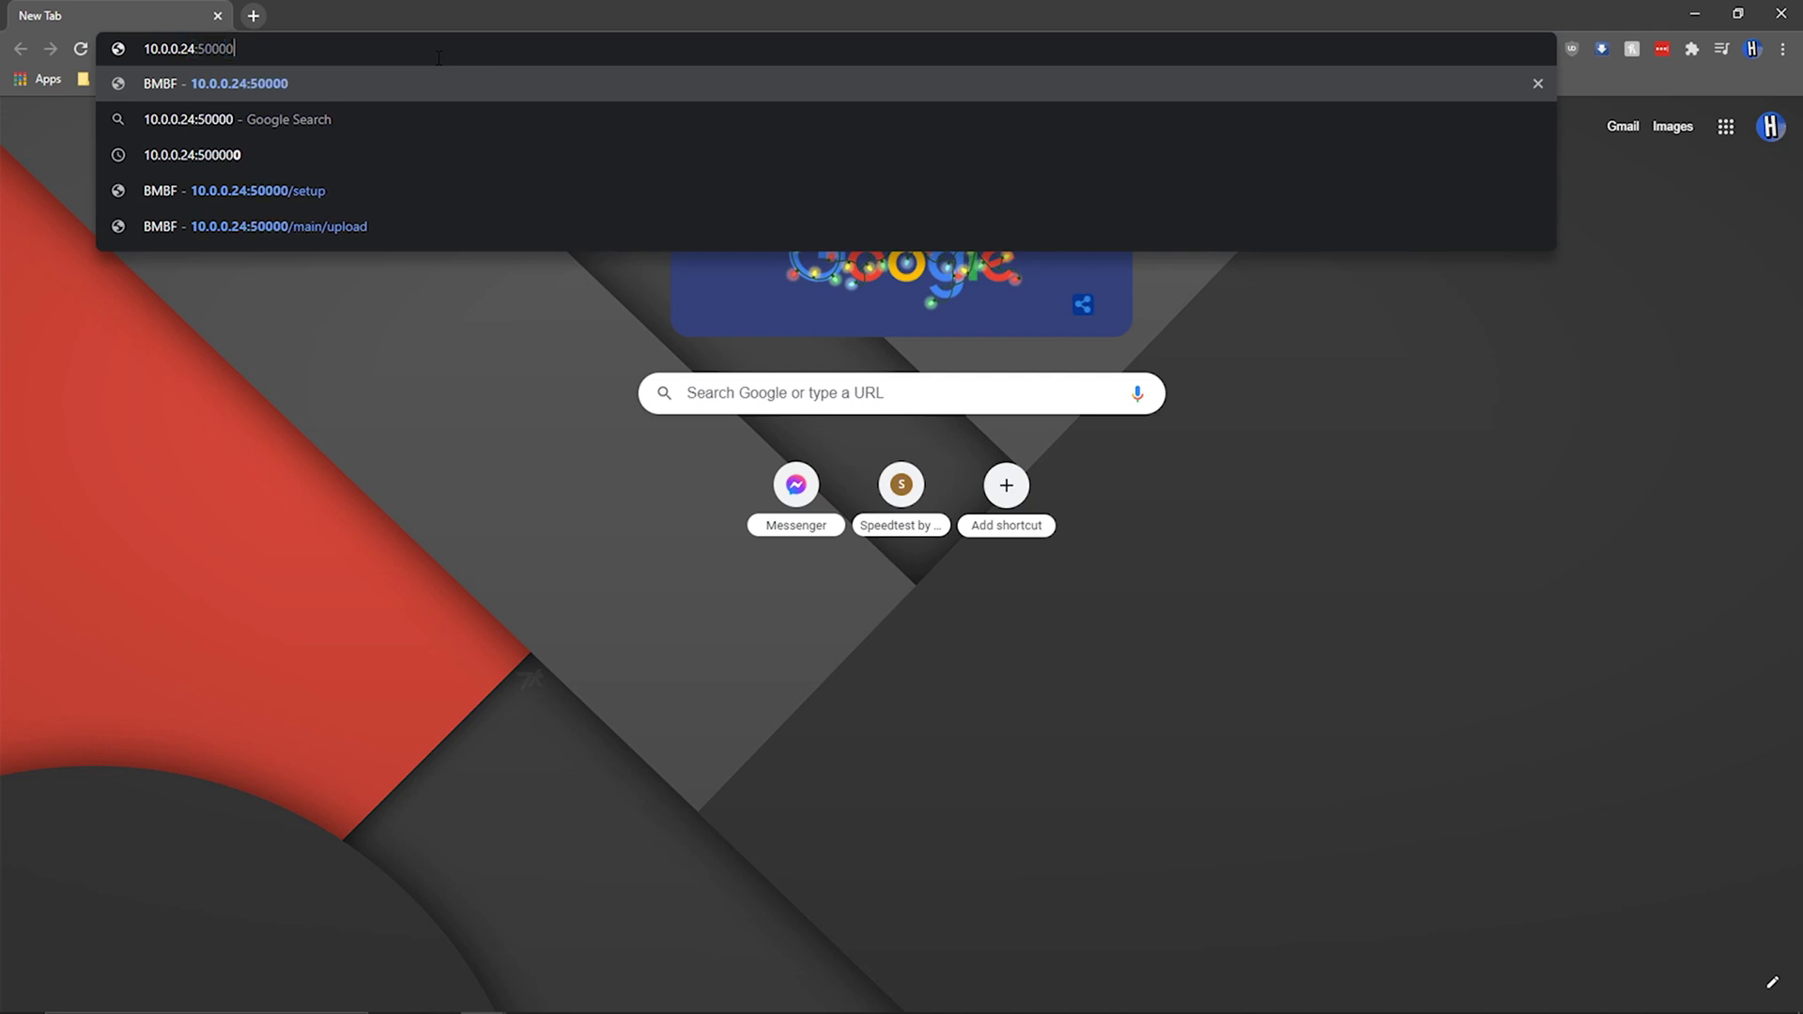
text(4)
key(Return)
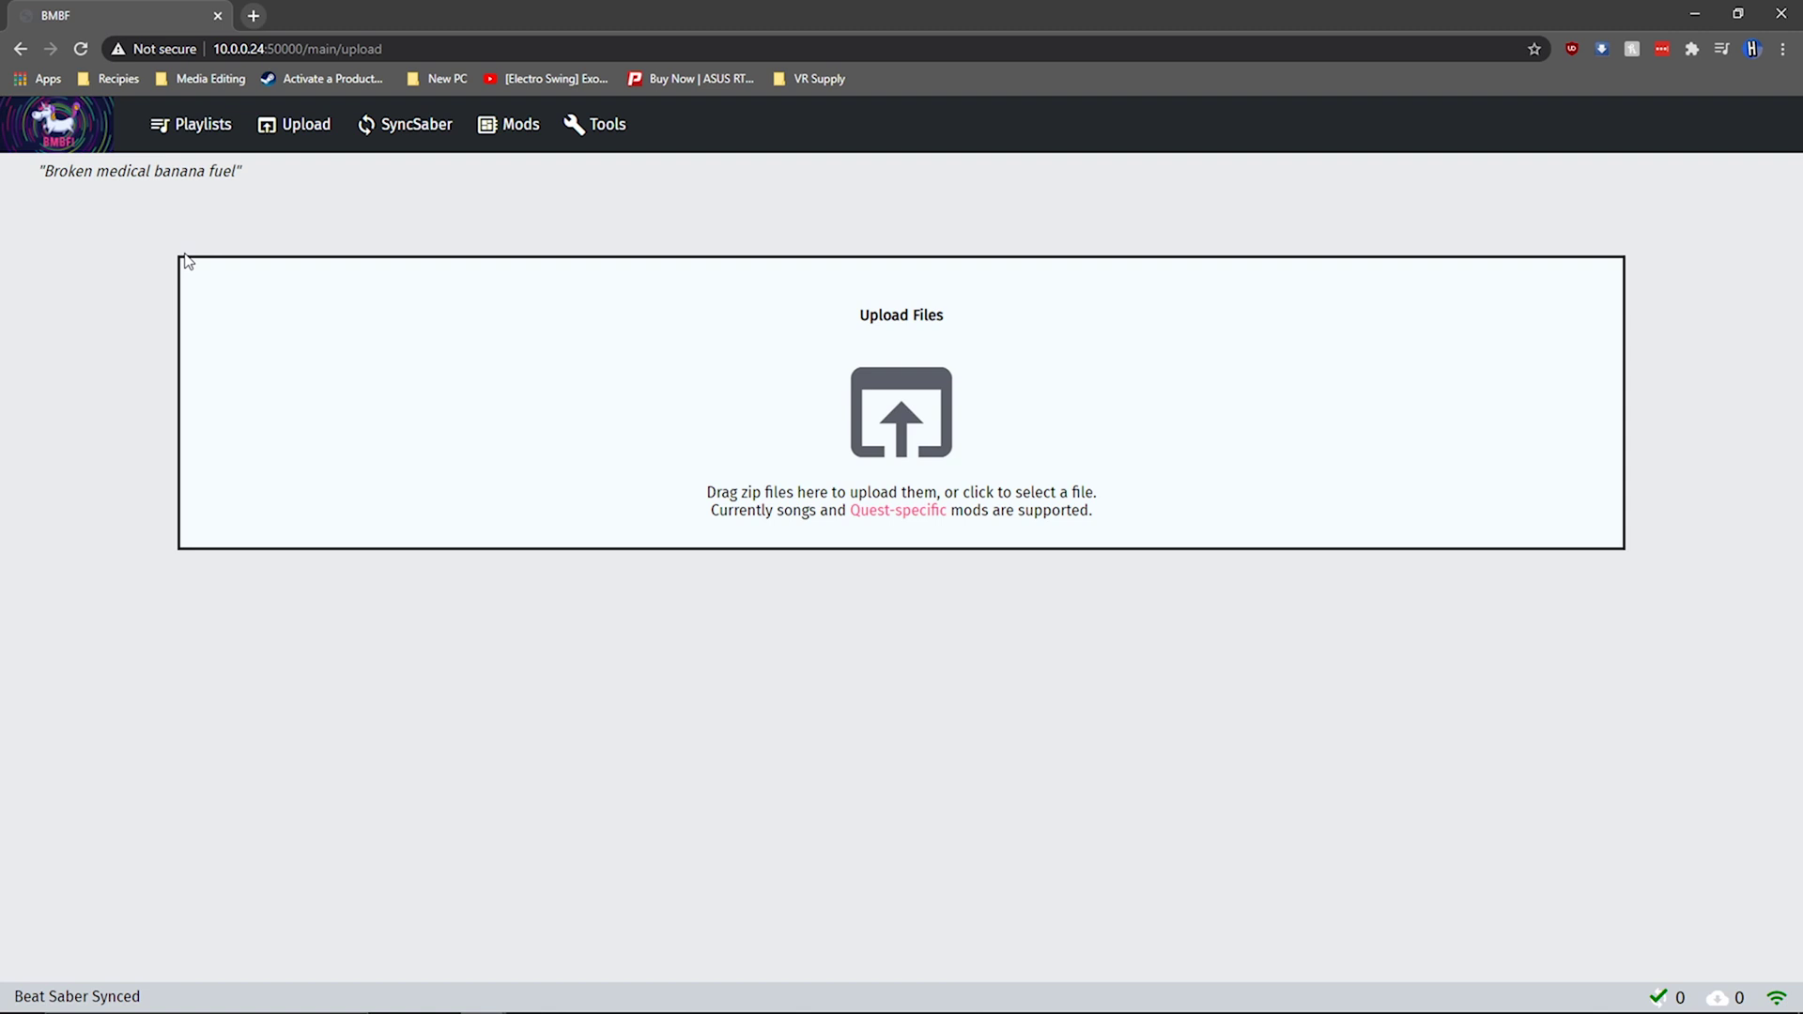
click(252, 17)
text(questbo)
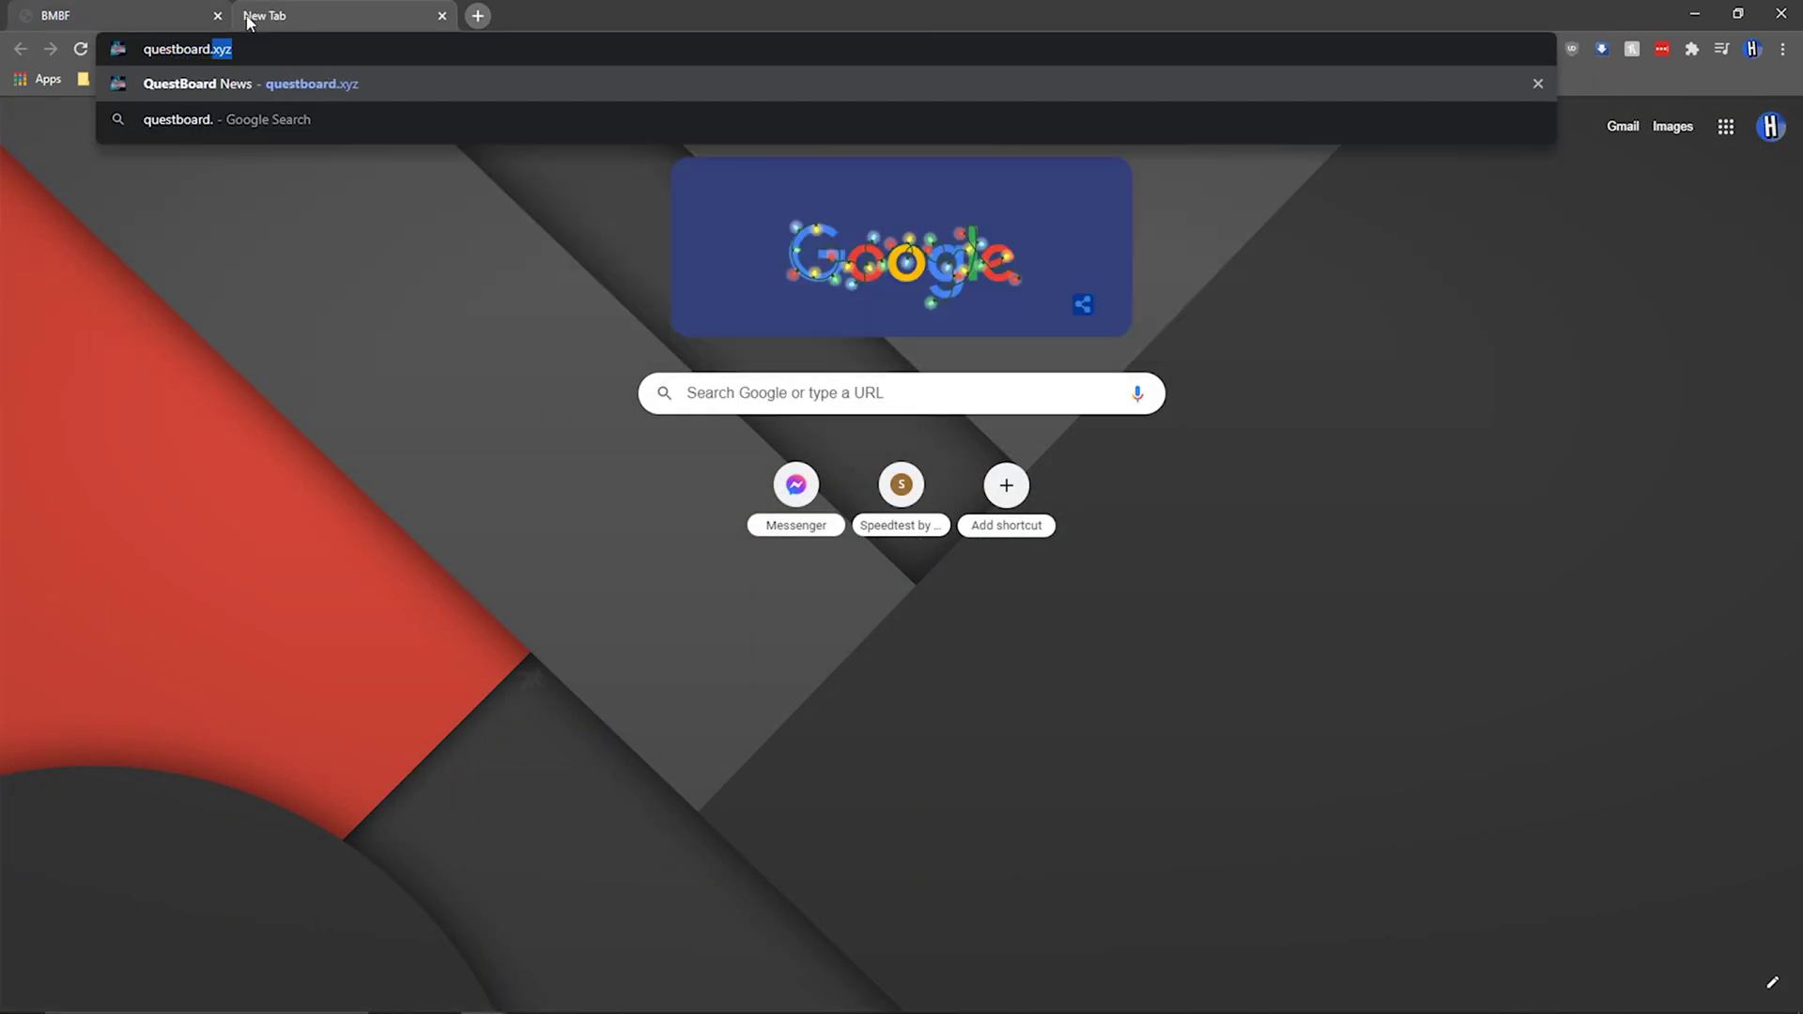
text(ard.xy)
Download ModList as mod-list_v0.1.0.zip from QuestBoard's Released Mods and return to BMBF.
key(Return)
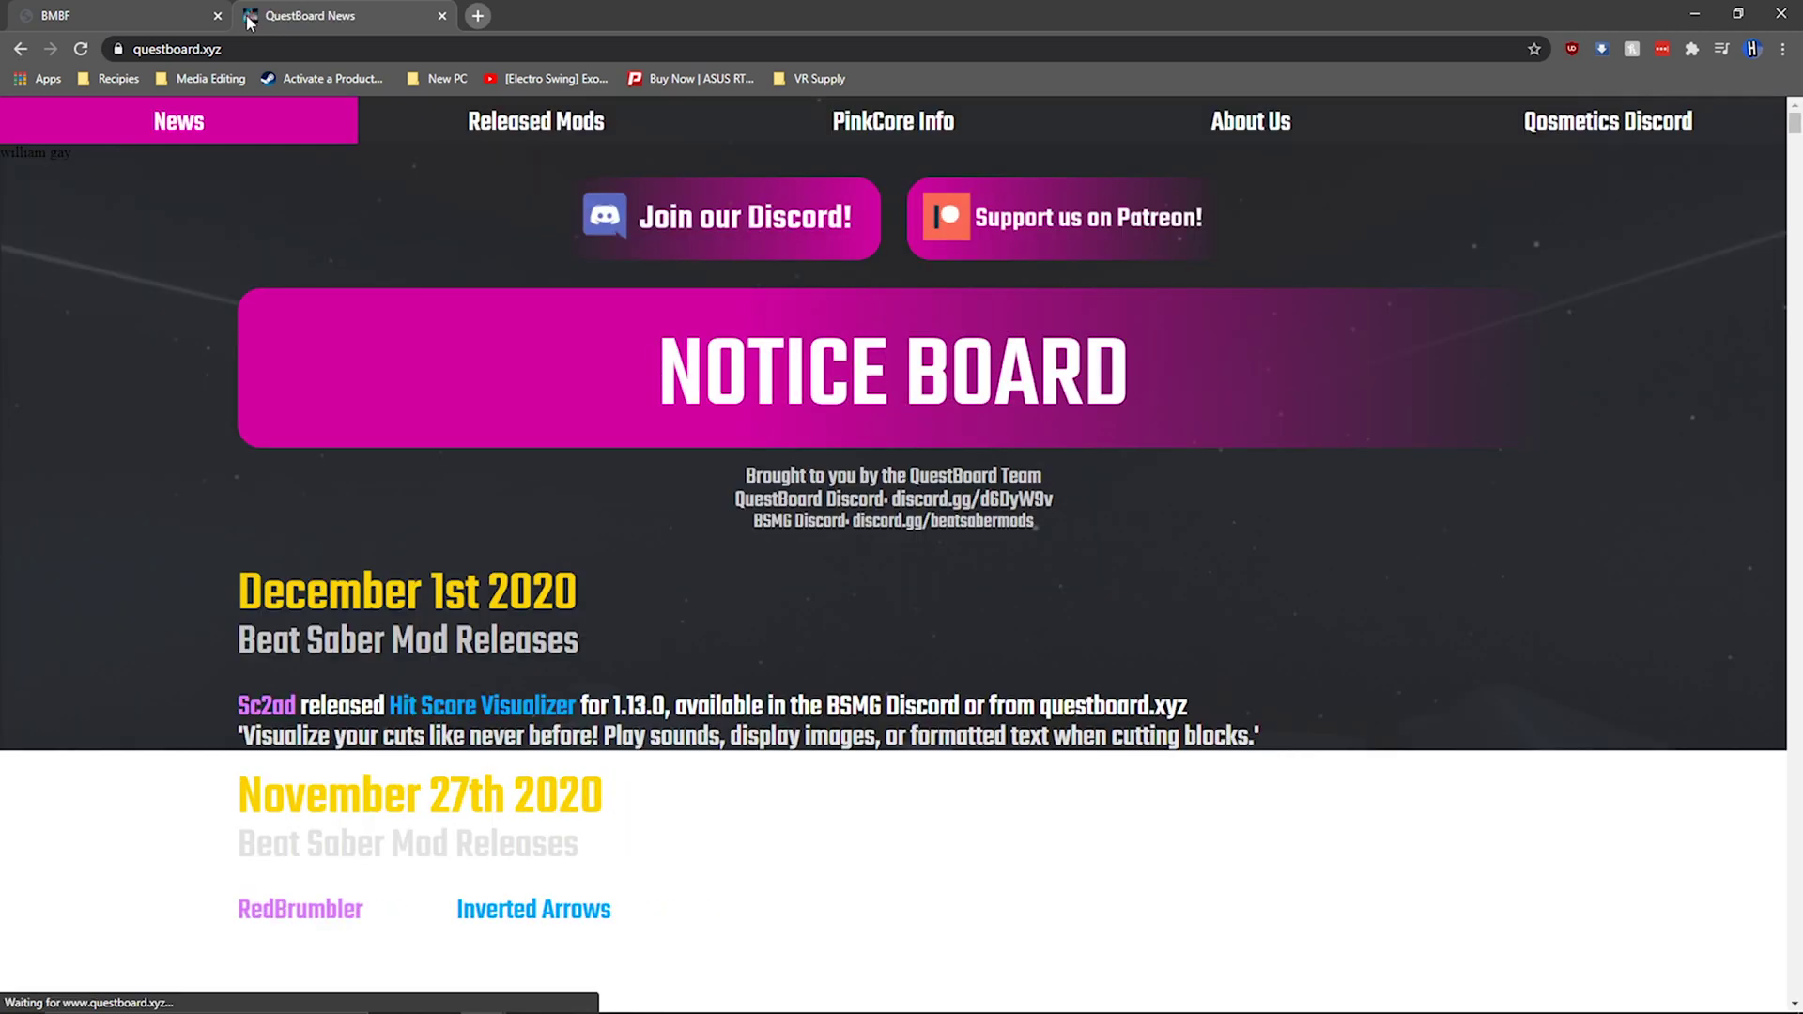
click(533, 132)
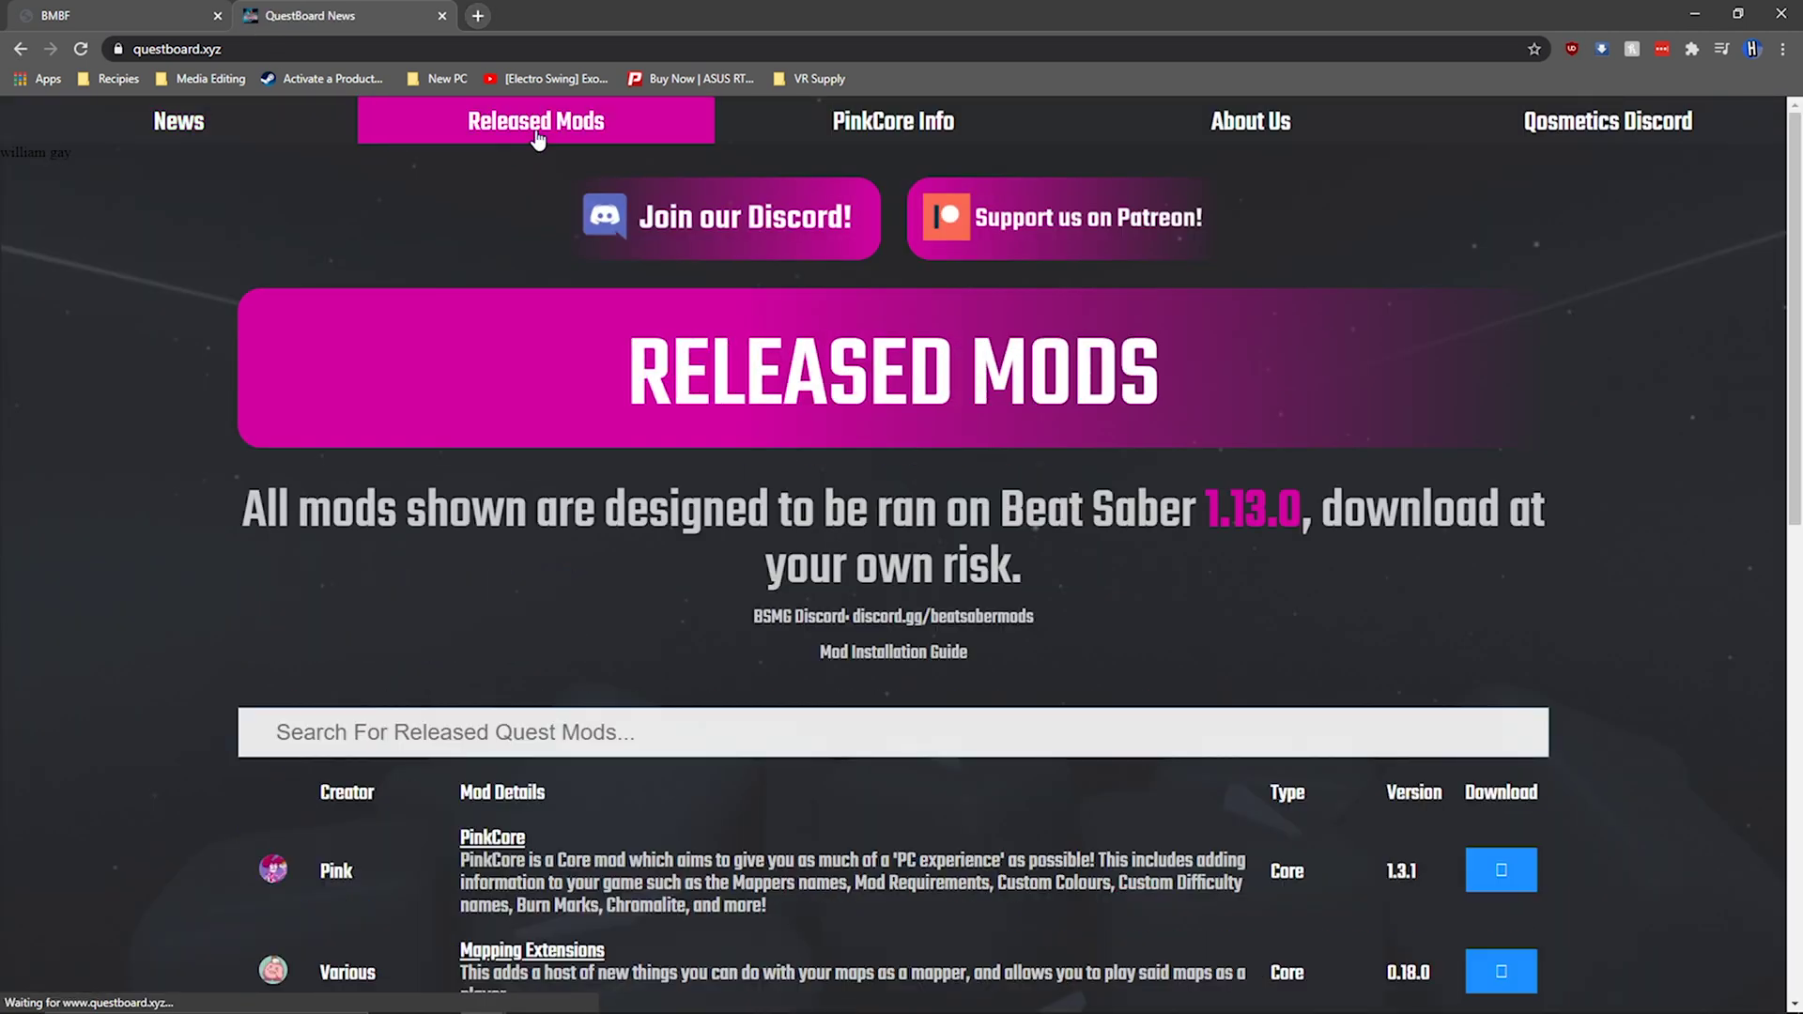
scroll(586, 239, down, 5)
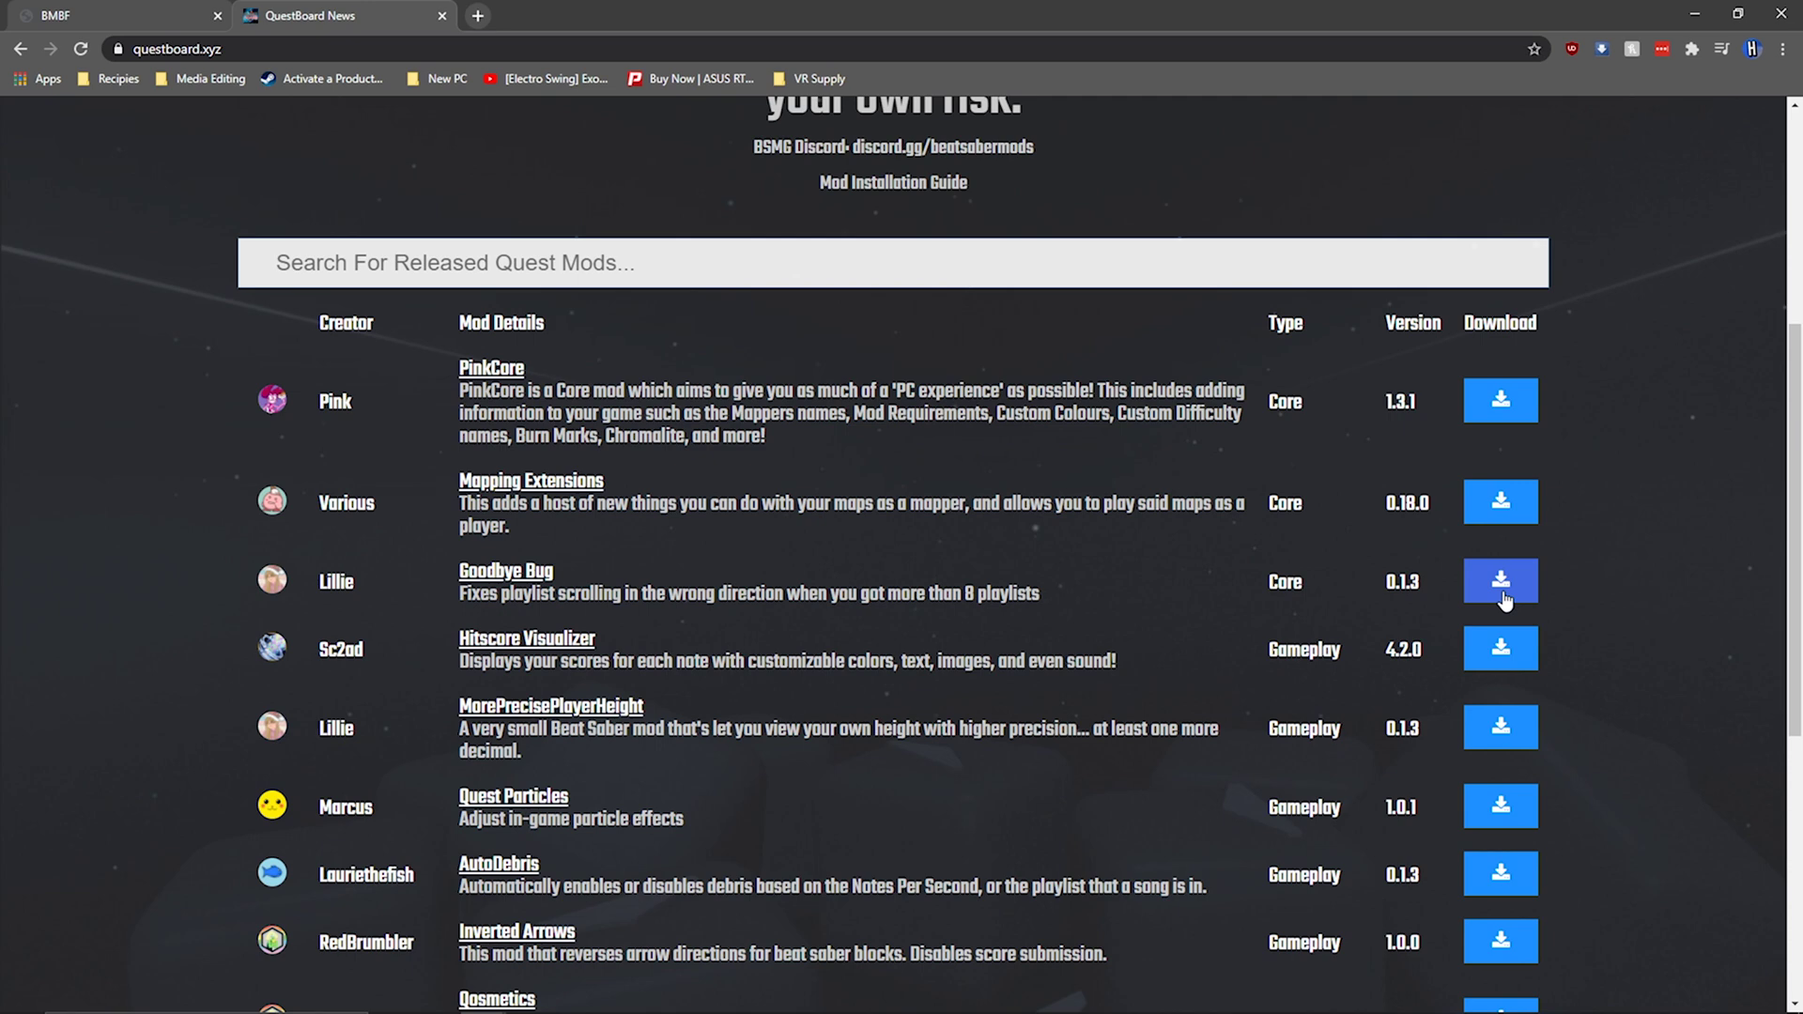
scroll(1503, 599, down, 6)
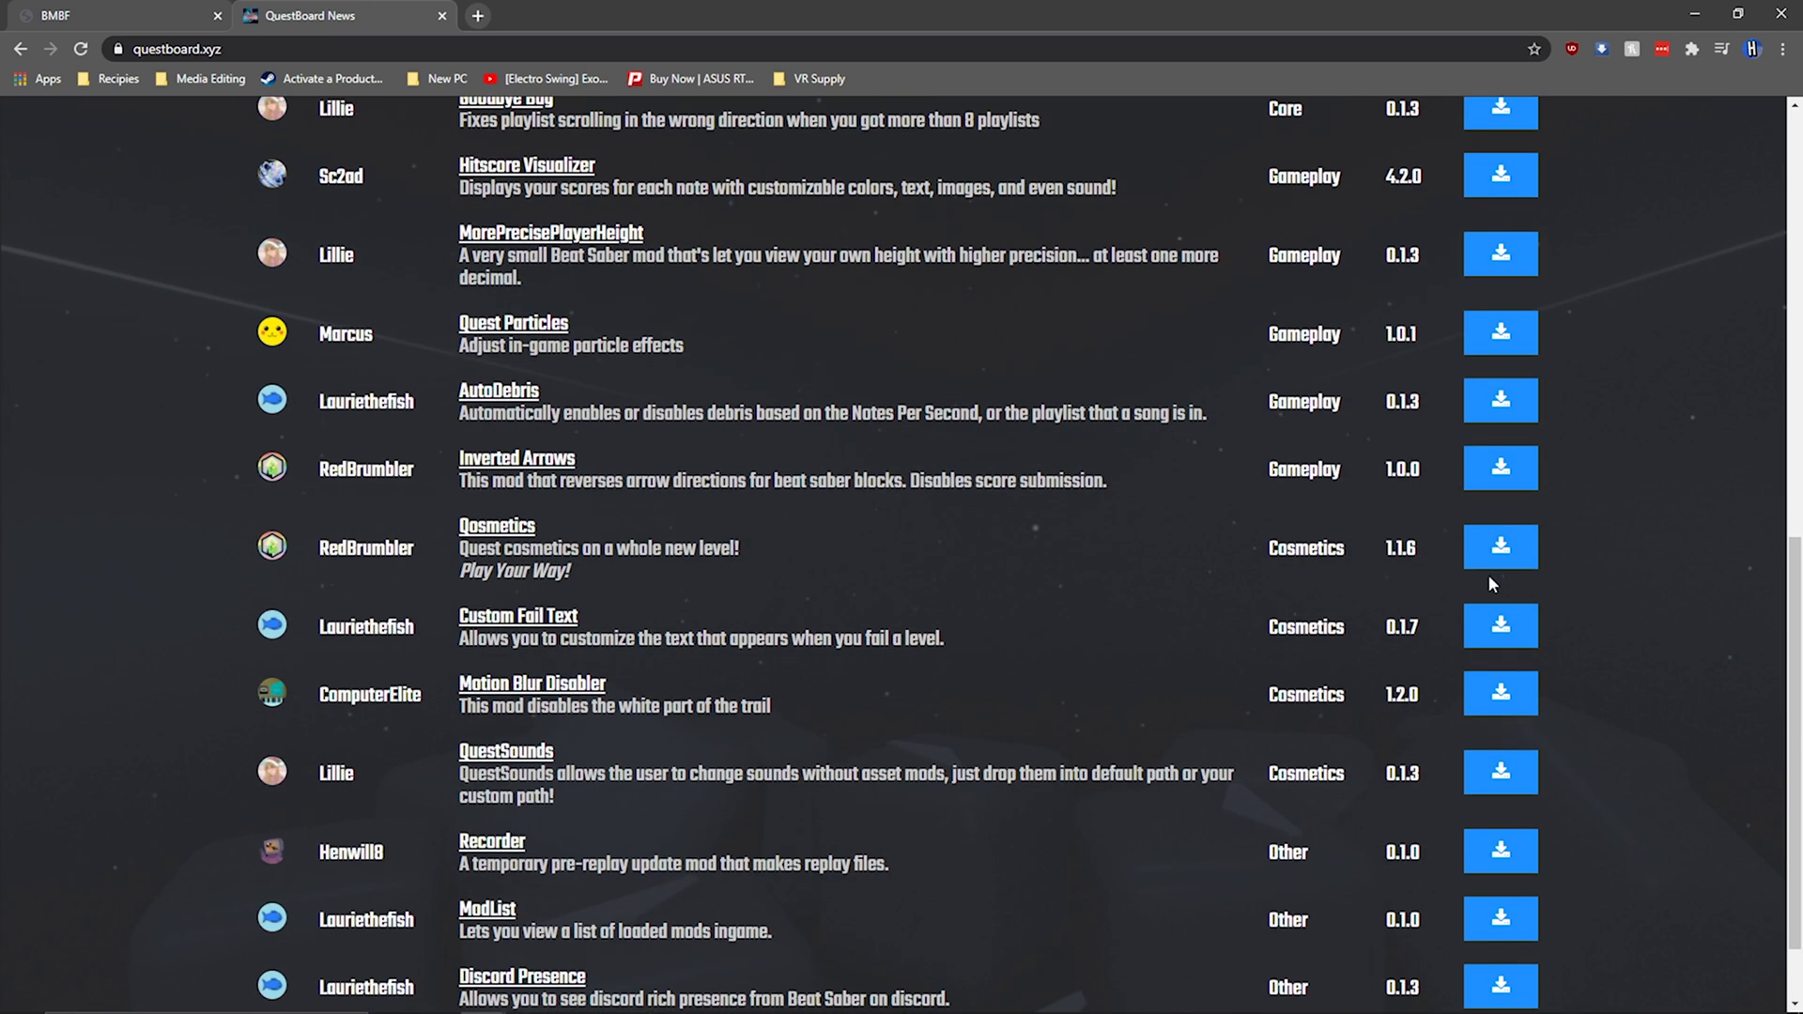
click(1503, 828)
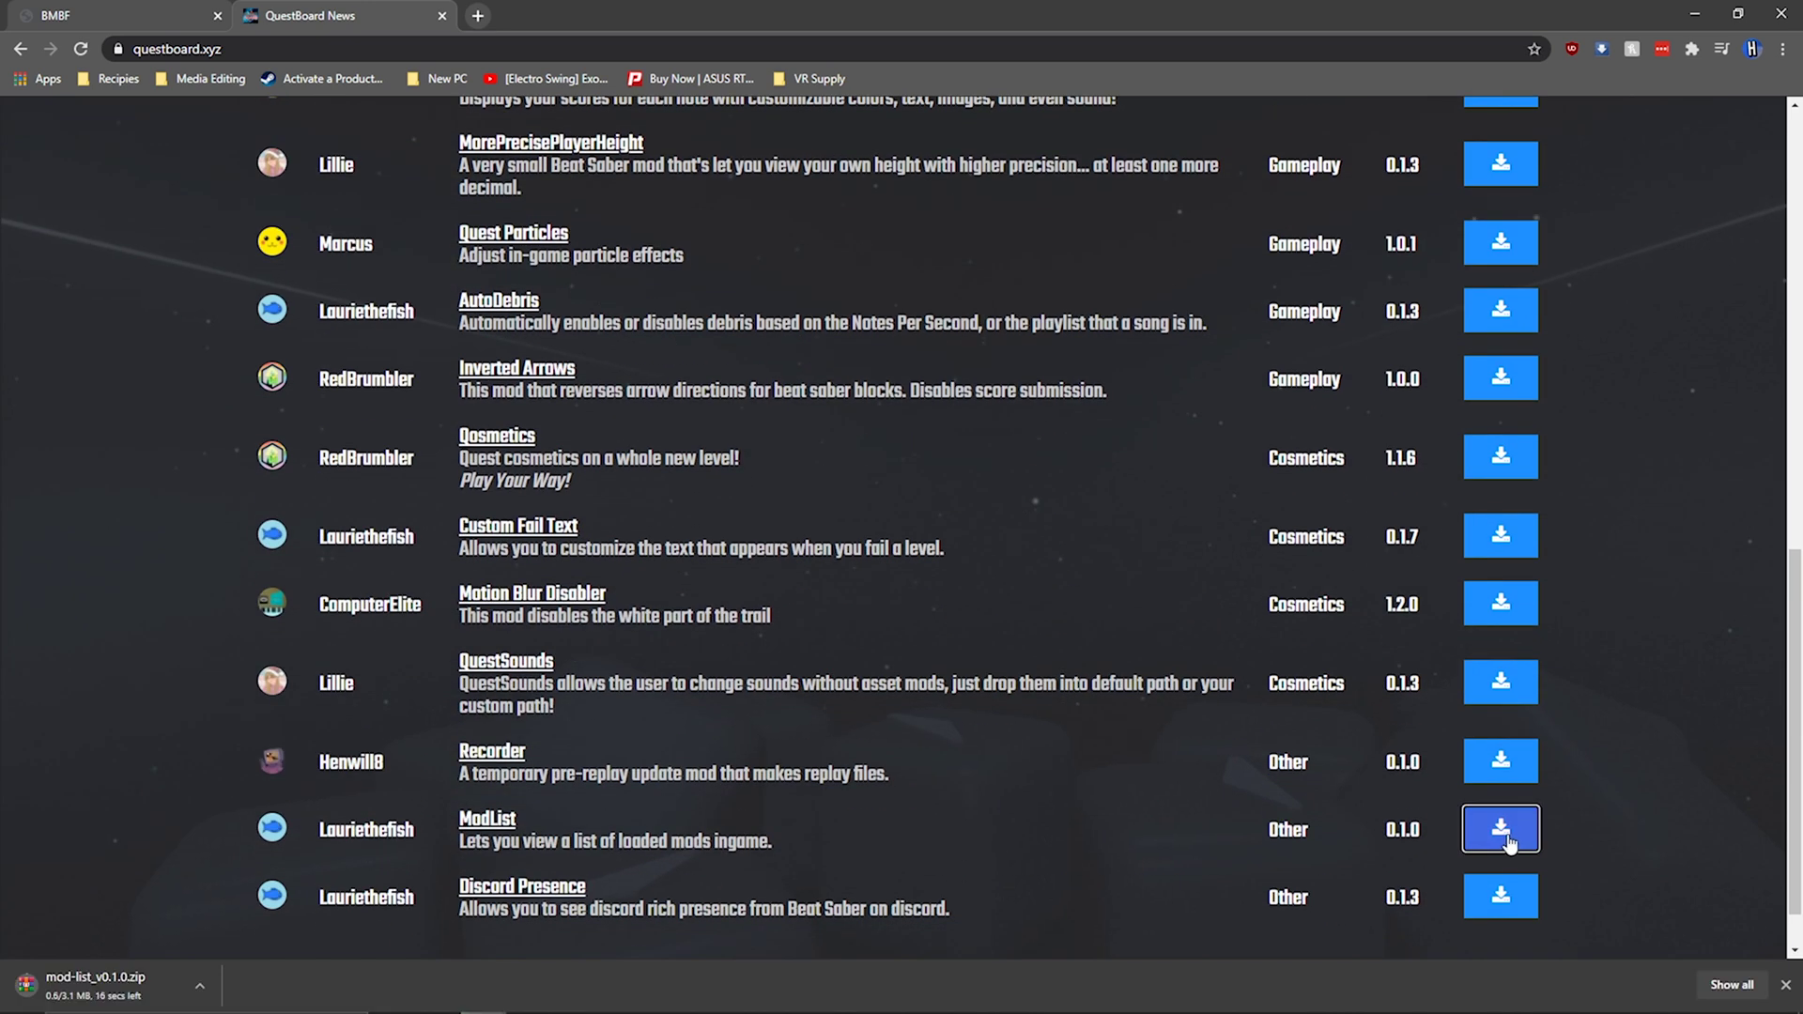
click(75, 11)
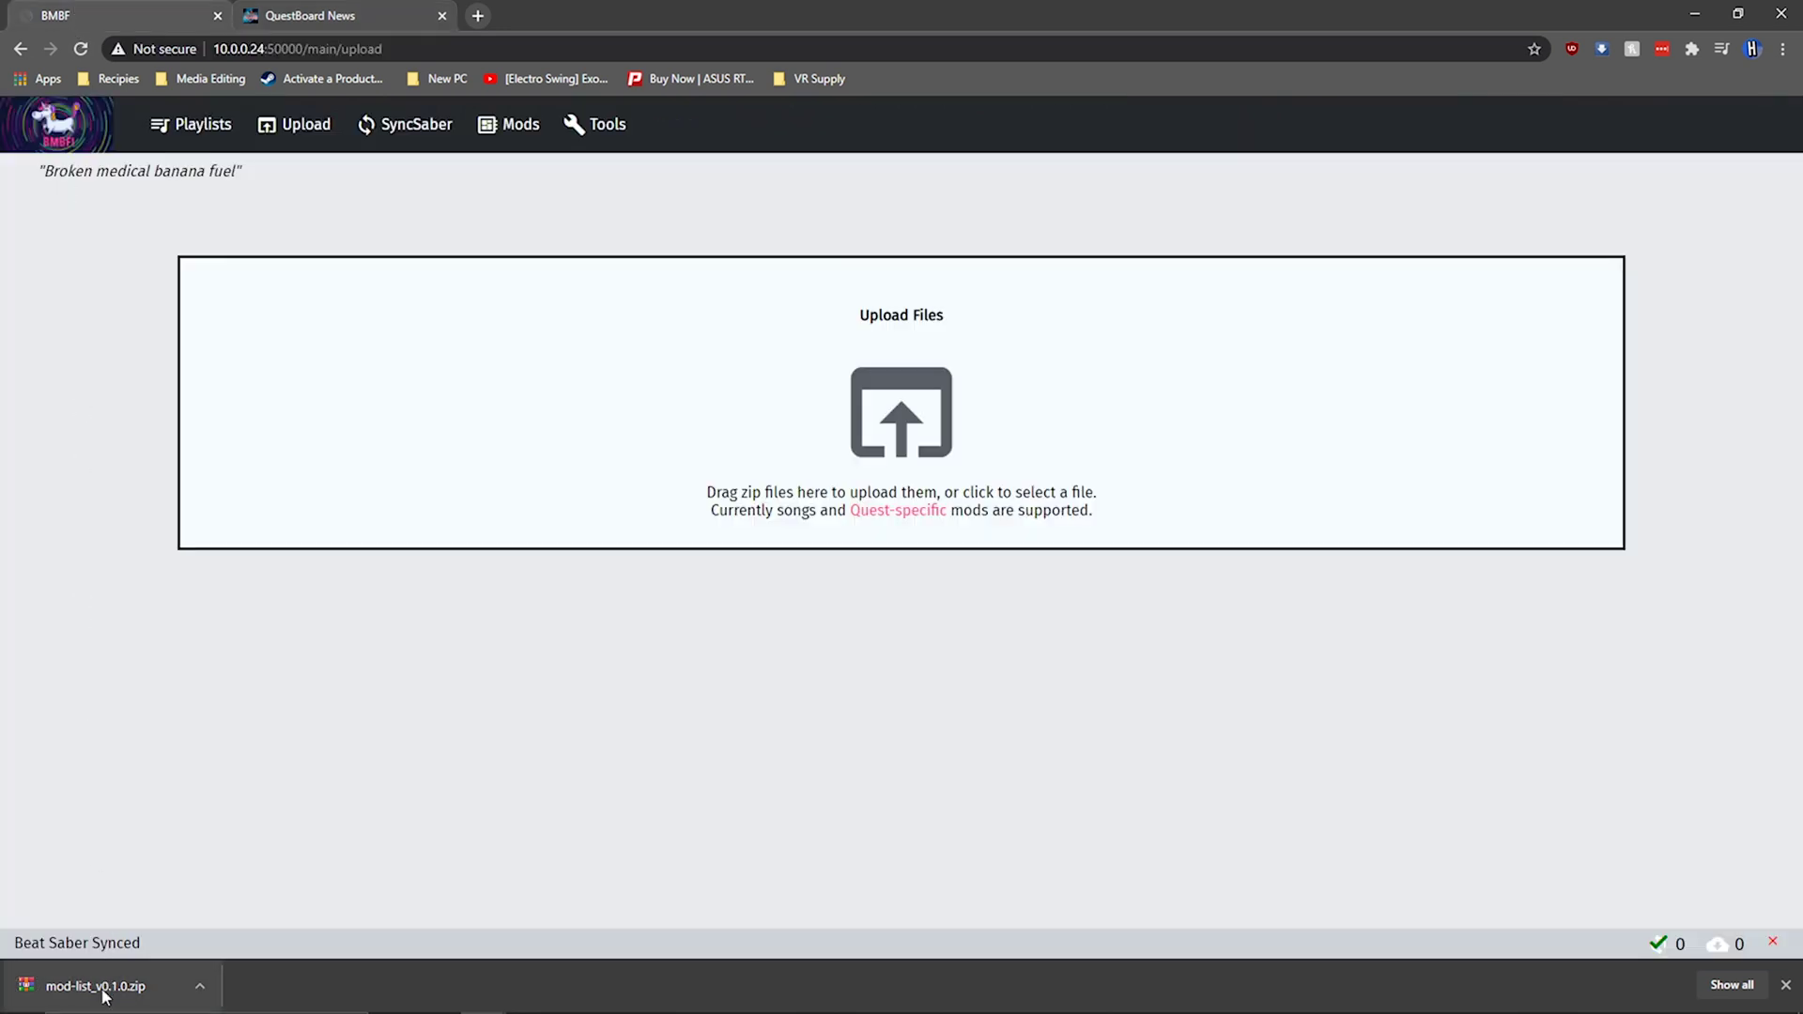
Upload mod-list_v0.1.0.zip, confirm ModList is active in Mod Management, and sync to Beat Saber.
drag(763, 552, 901, 462)
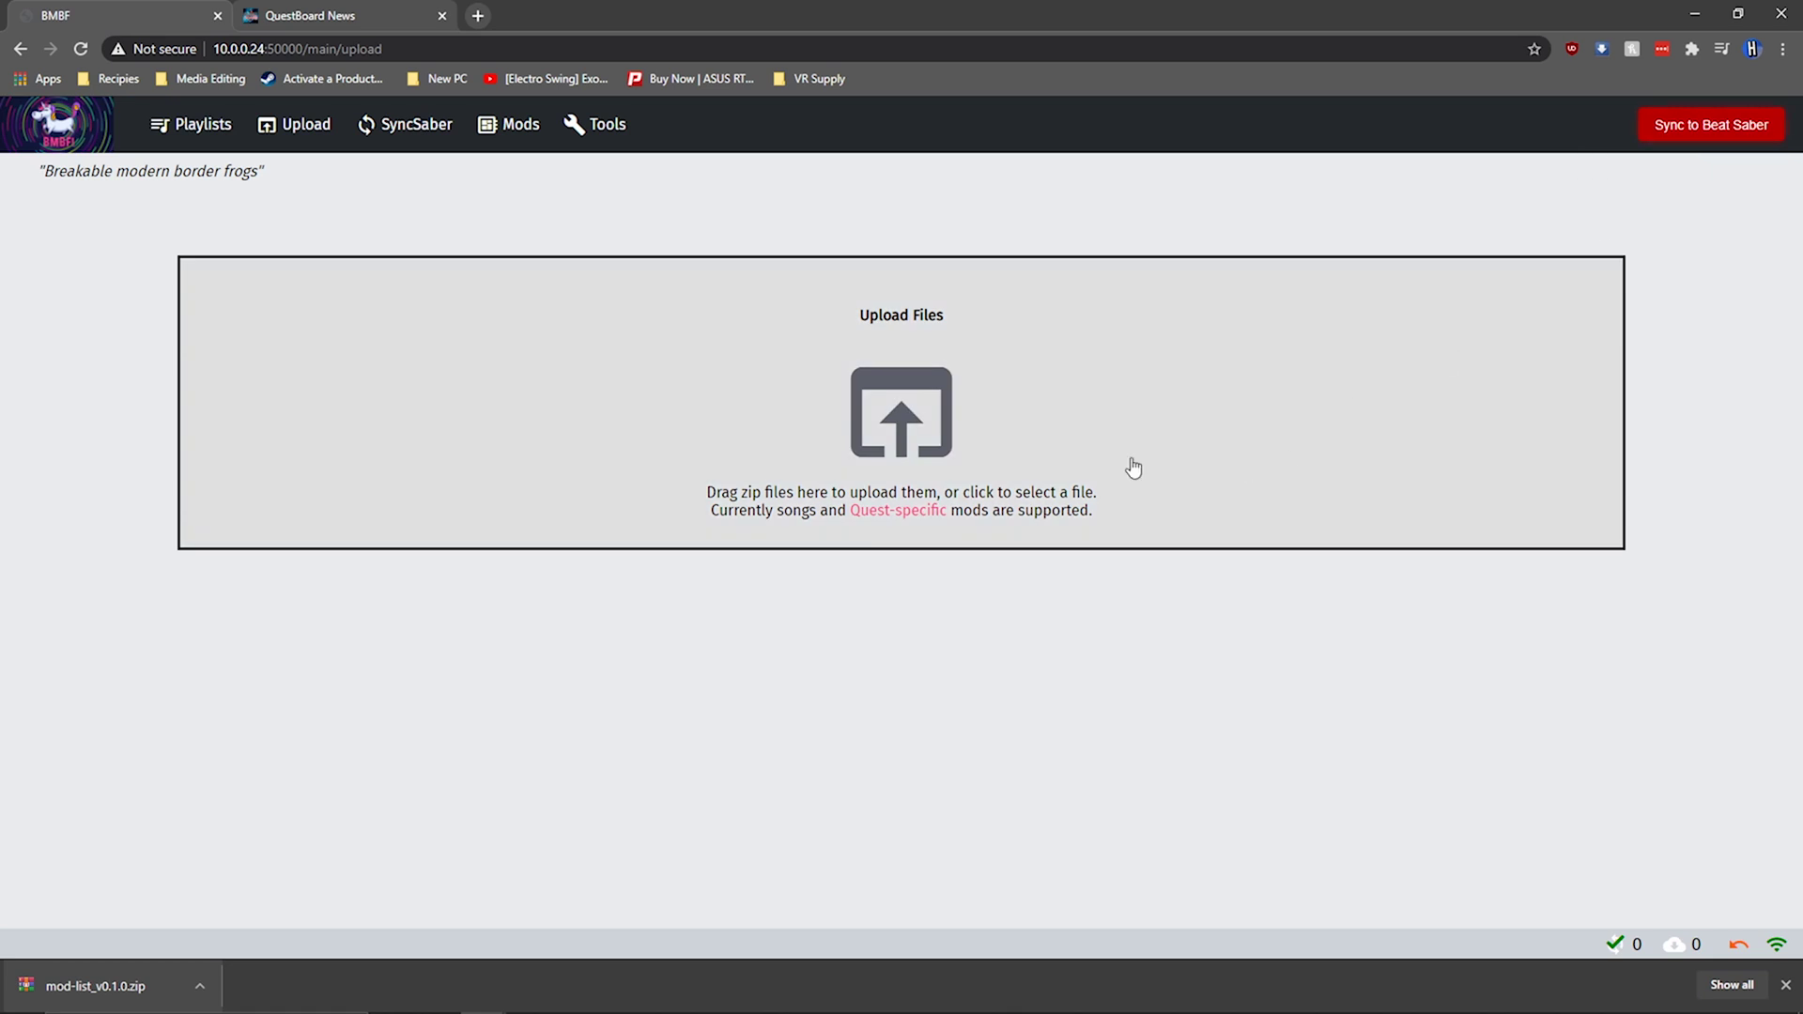
click(198, 127)
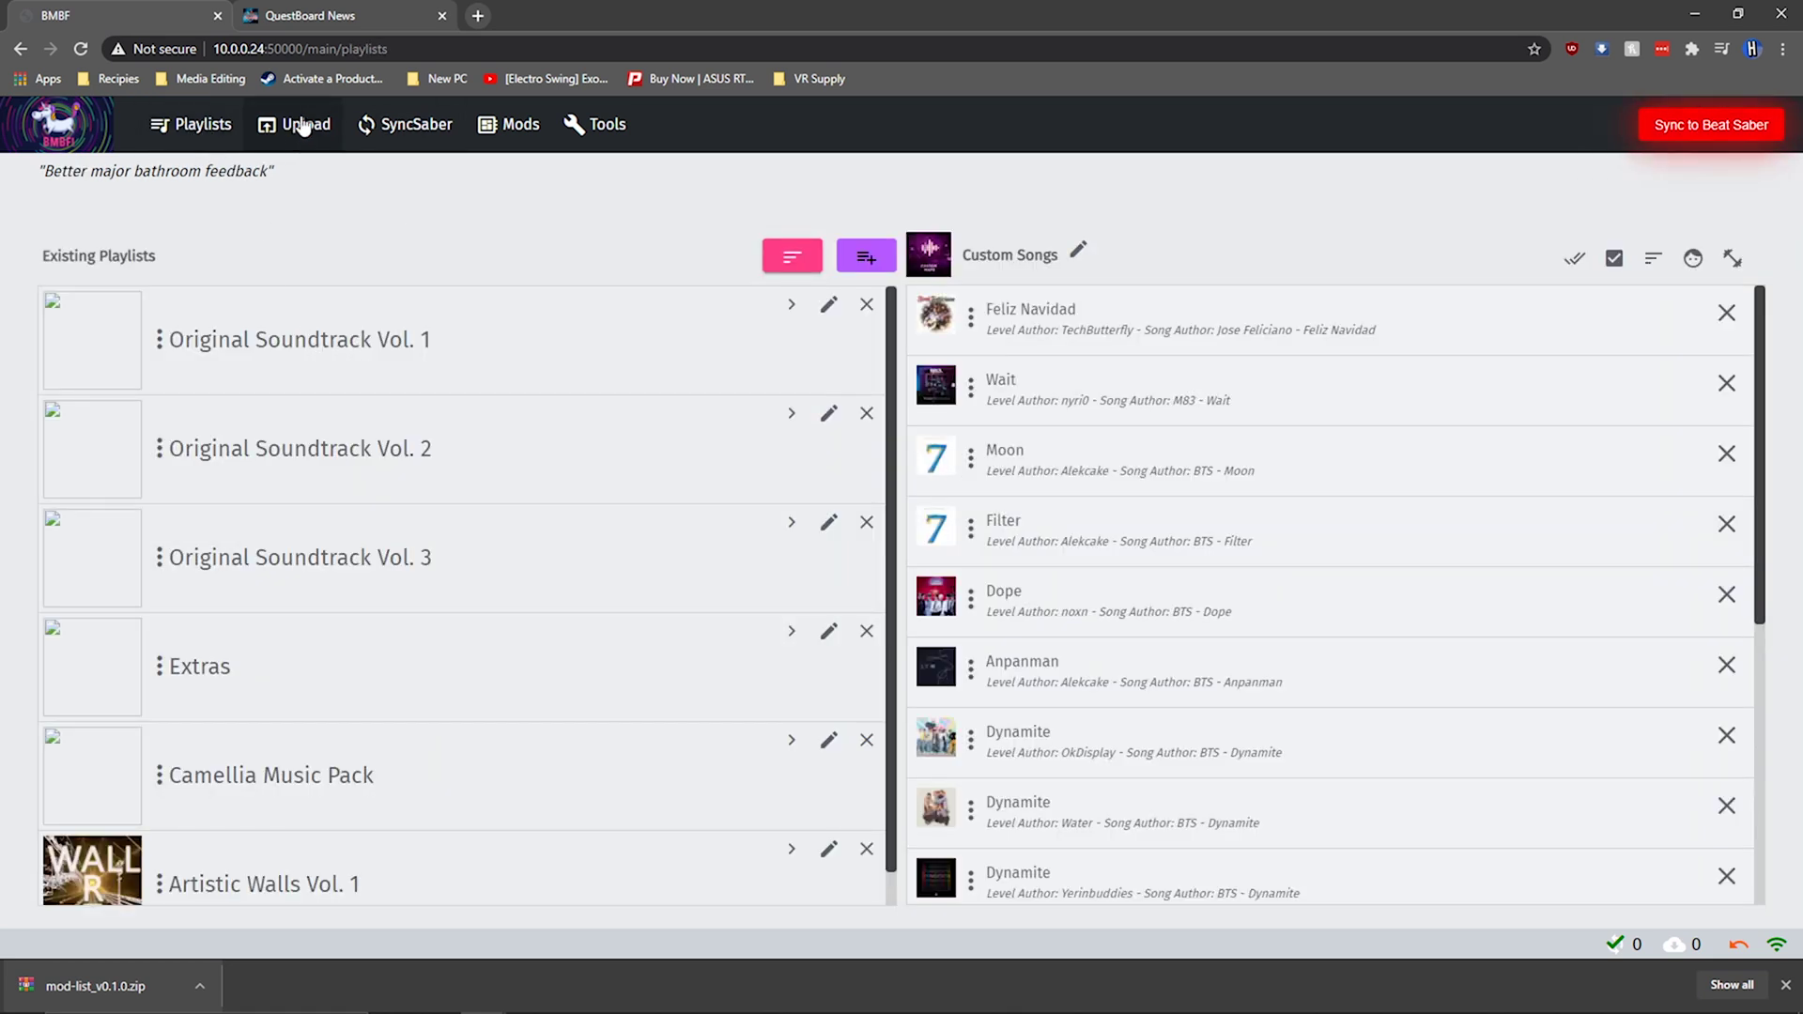
click(507, 124)
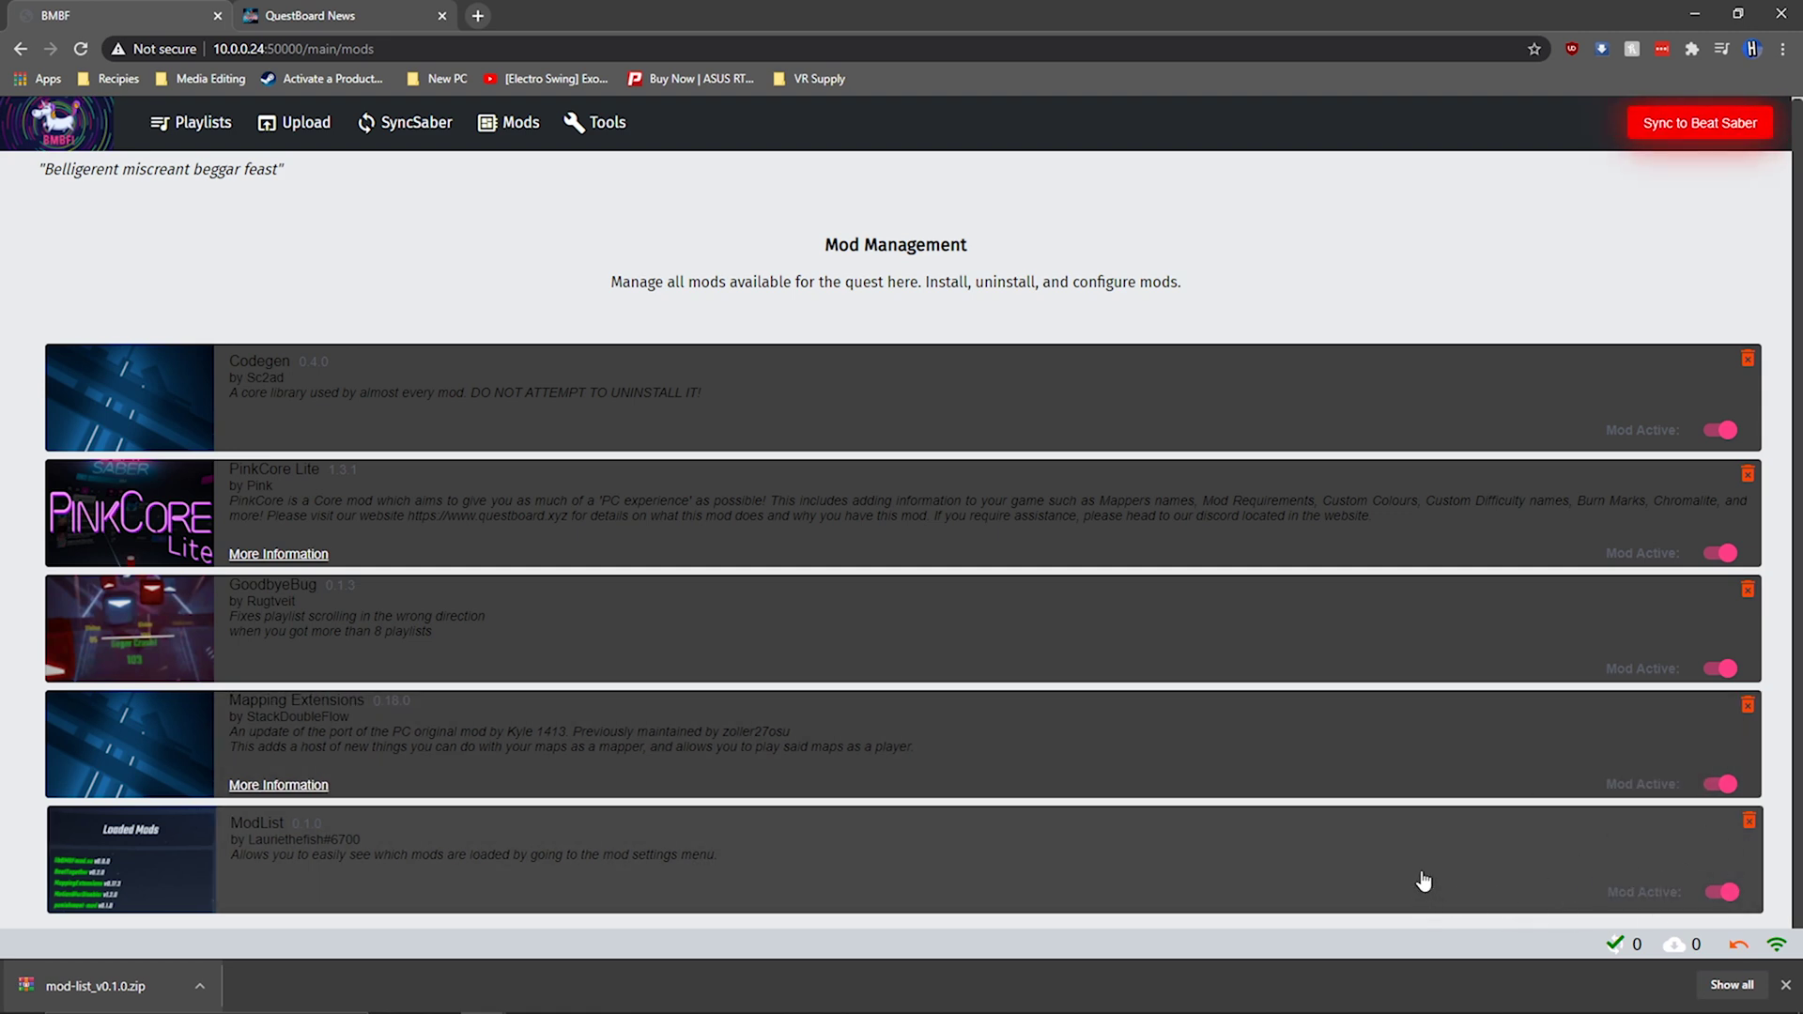
click(1697, 139)
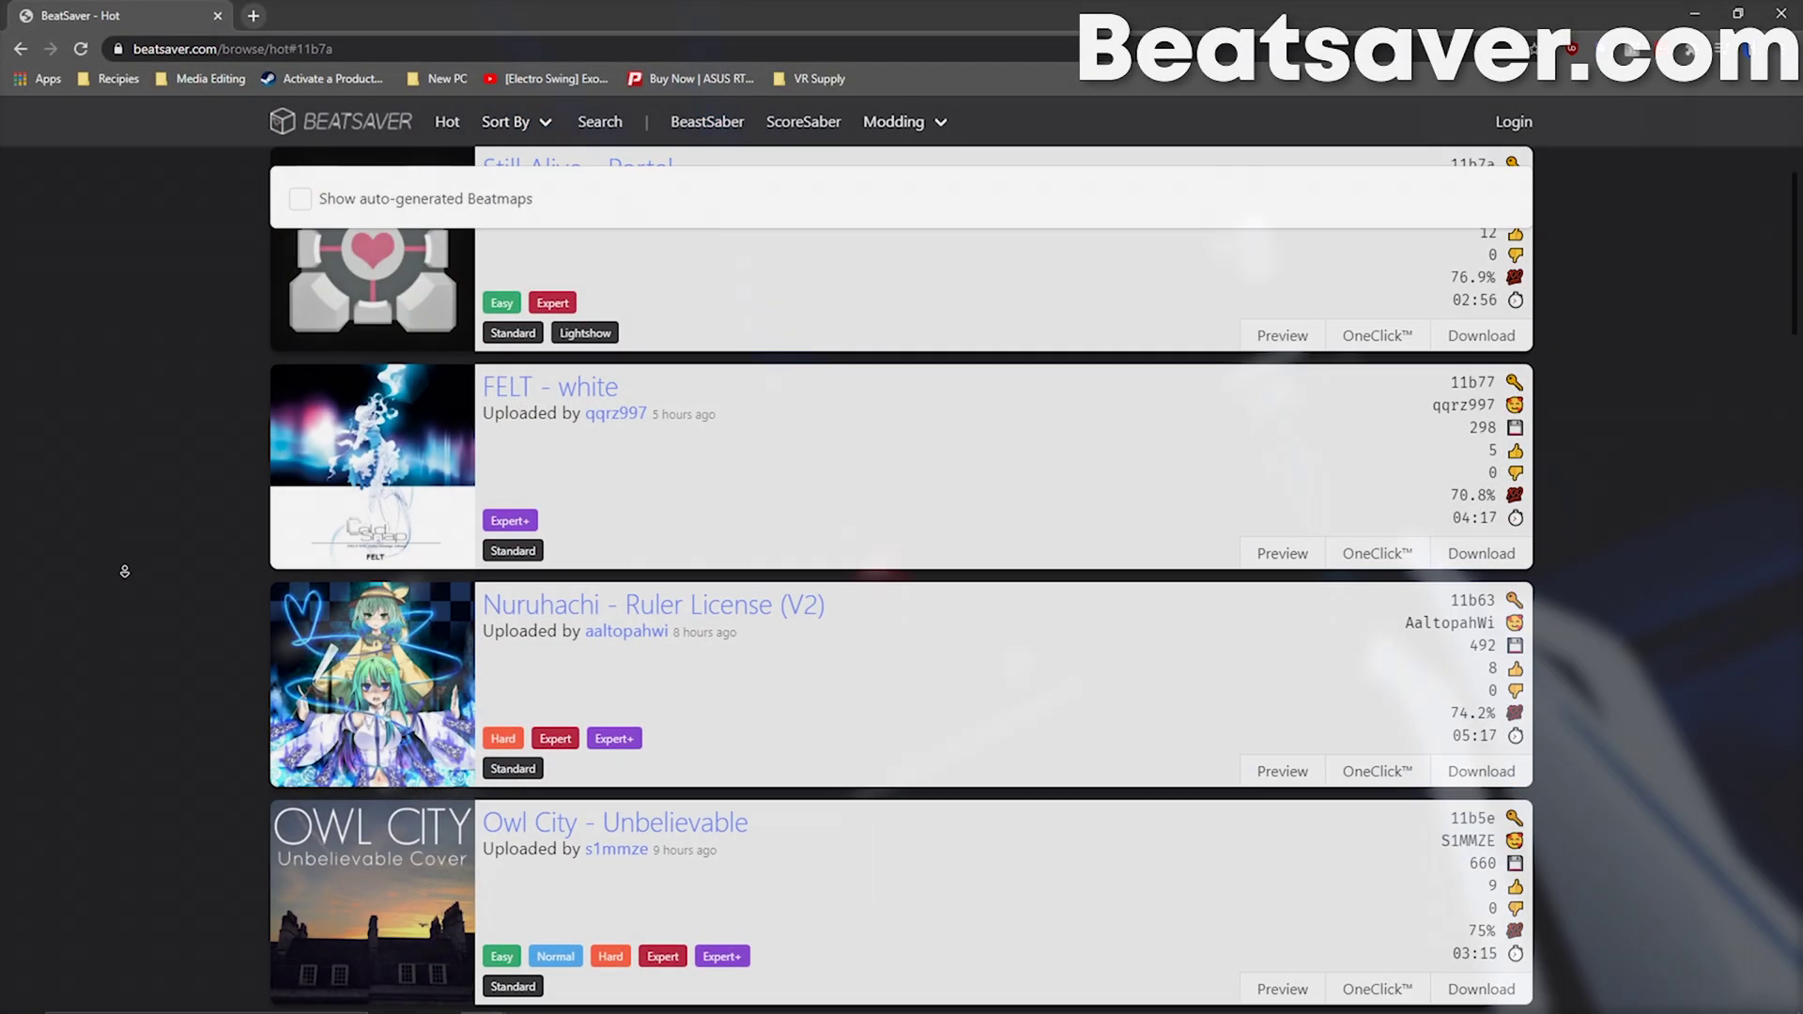
Scroll down BeatSaver's Hot list to reach the Never Gonna Give You Up beatmap.
scroll(124, 572, down, 3)
scroll(124, 571, down, 8)
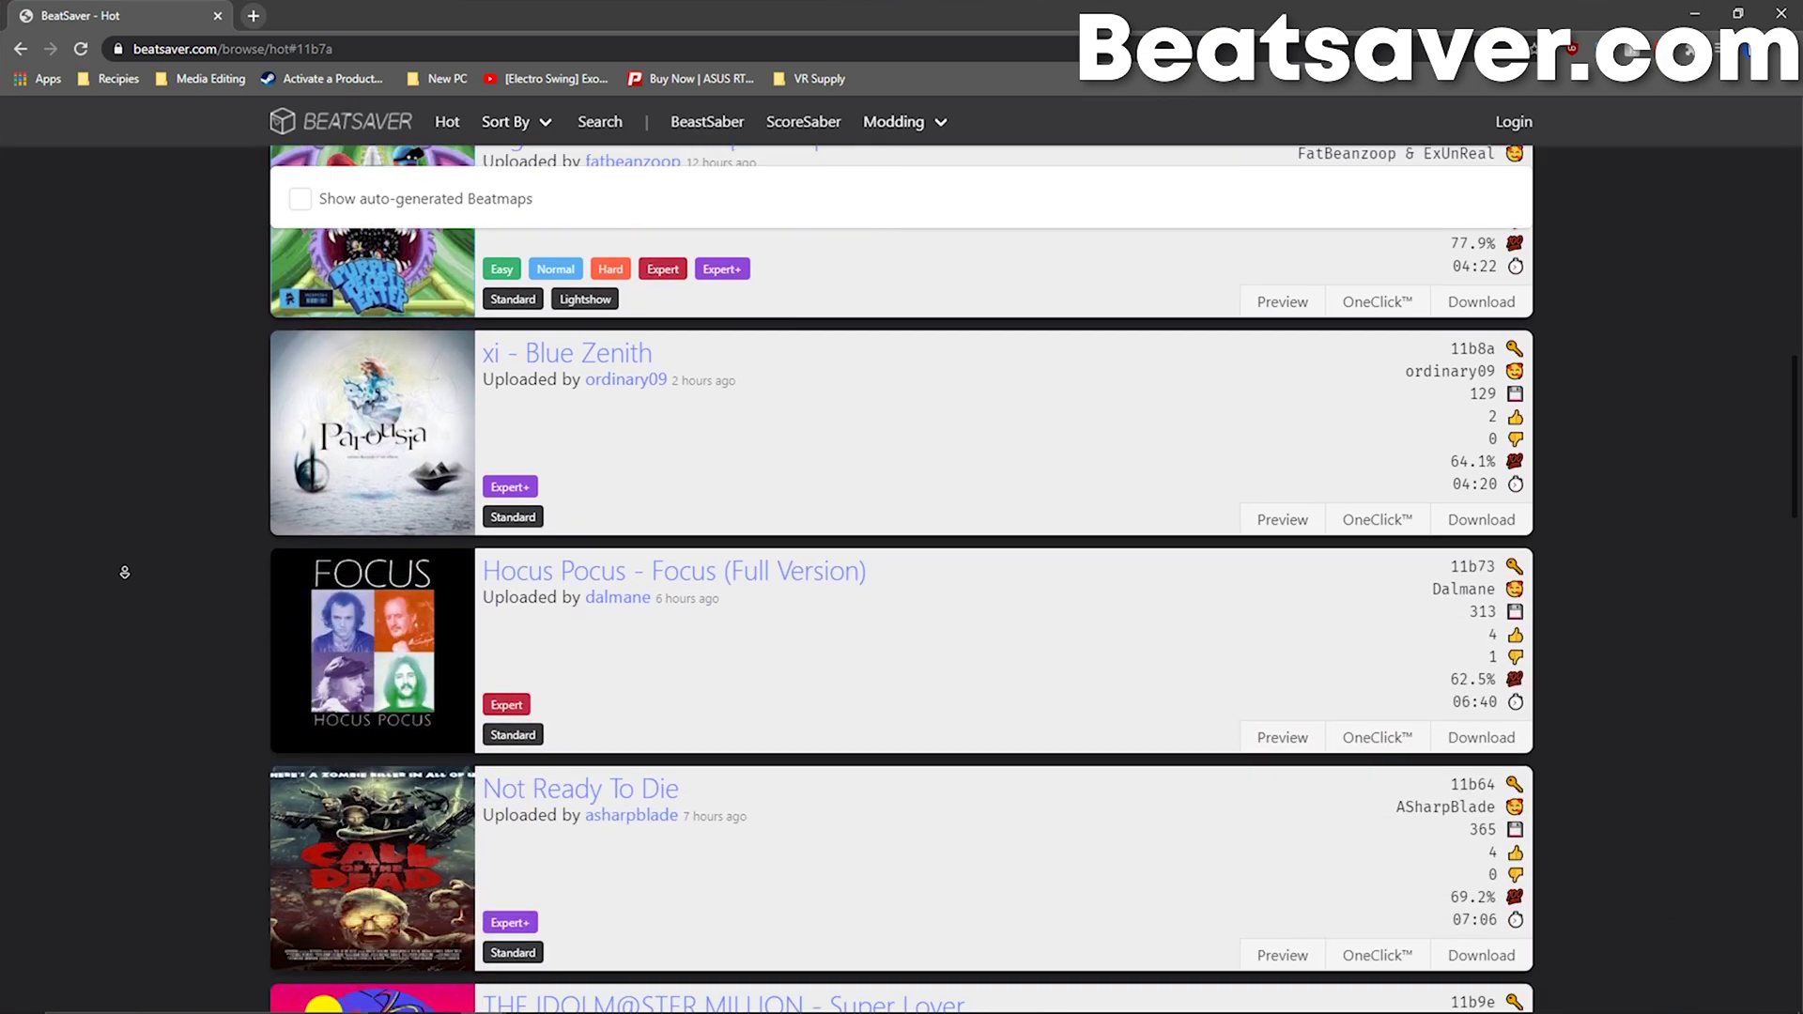
scroll(92, 372, down, 13)
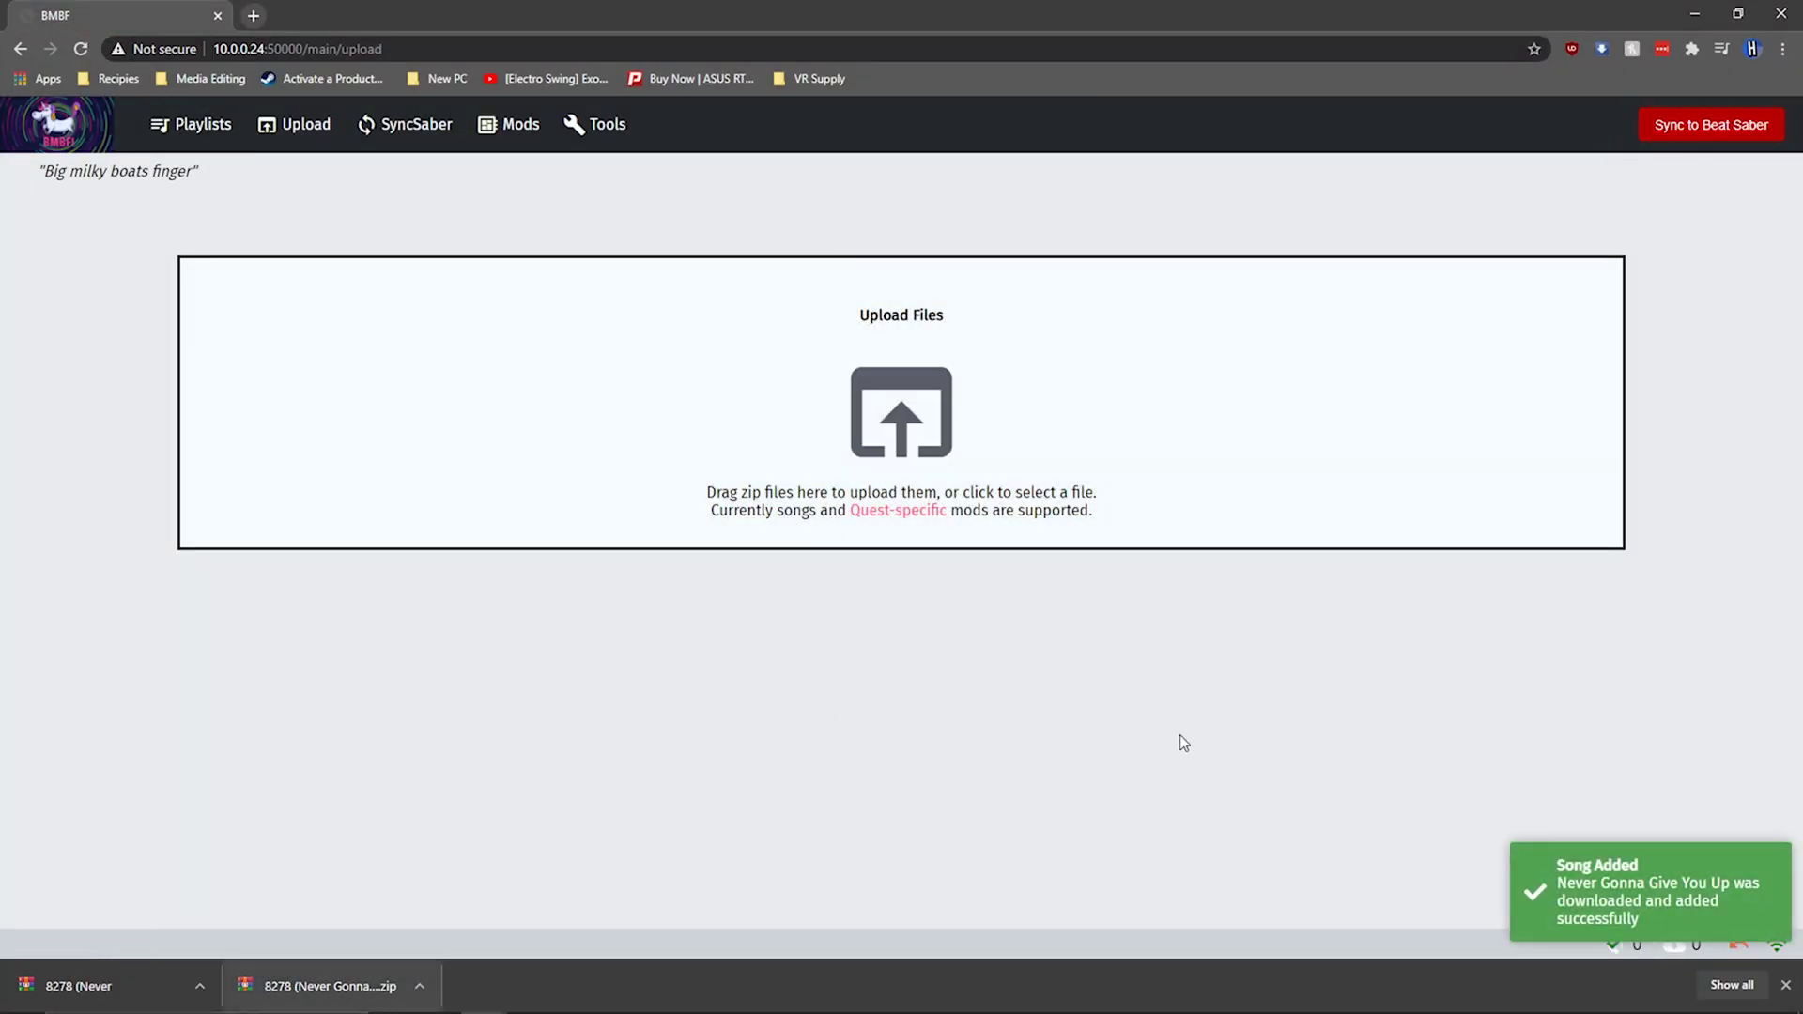
Sync Never Gonna Give You Up to Beat Saber and scroll the Custom Songs playlist.
click(1730, 130)
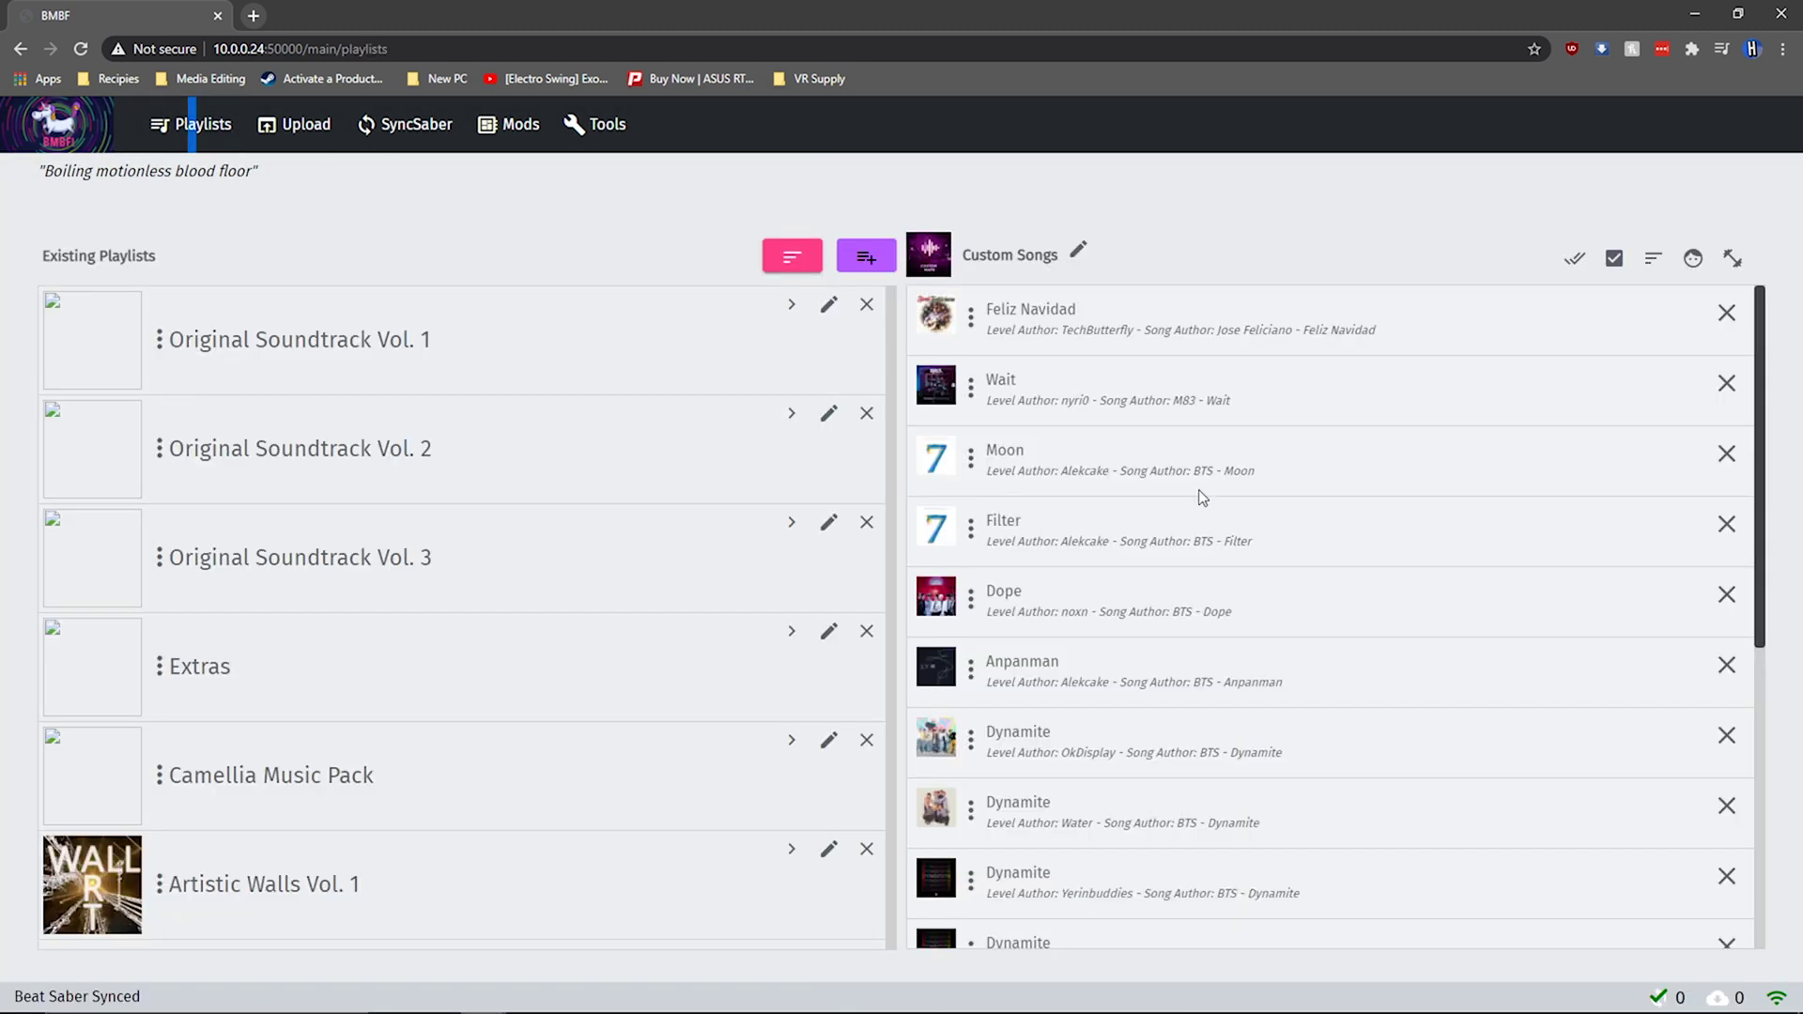
scroll(1087, 494, down, 6)
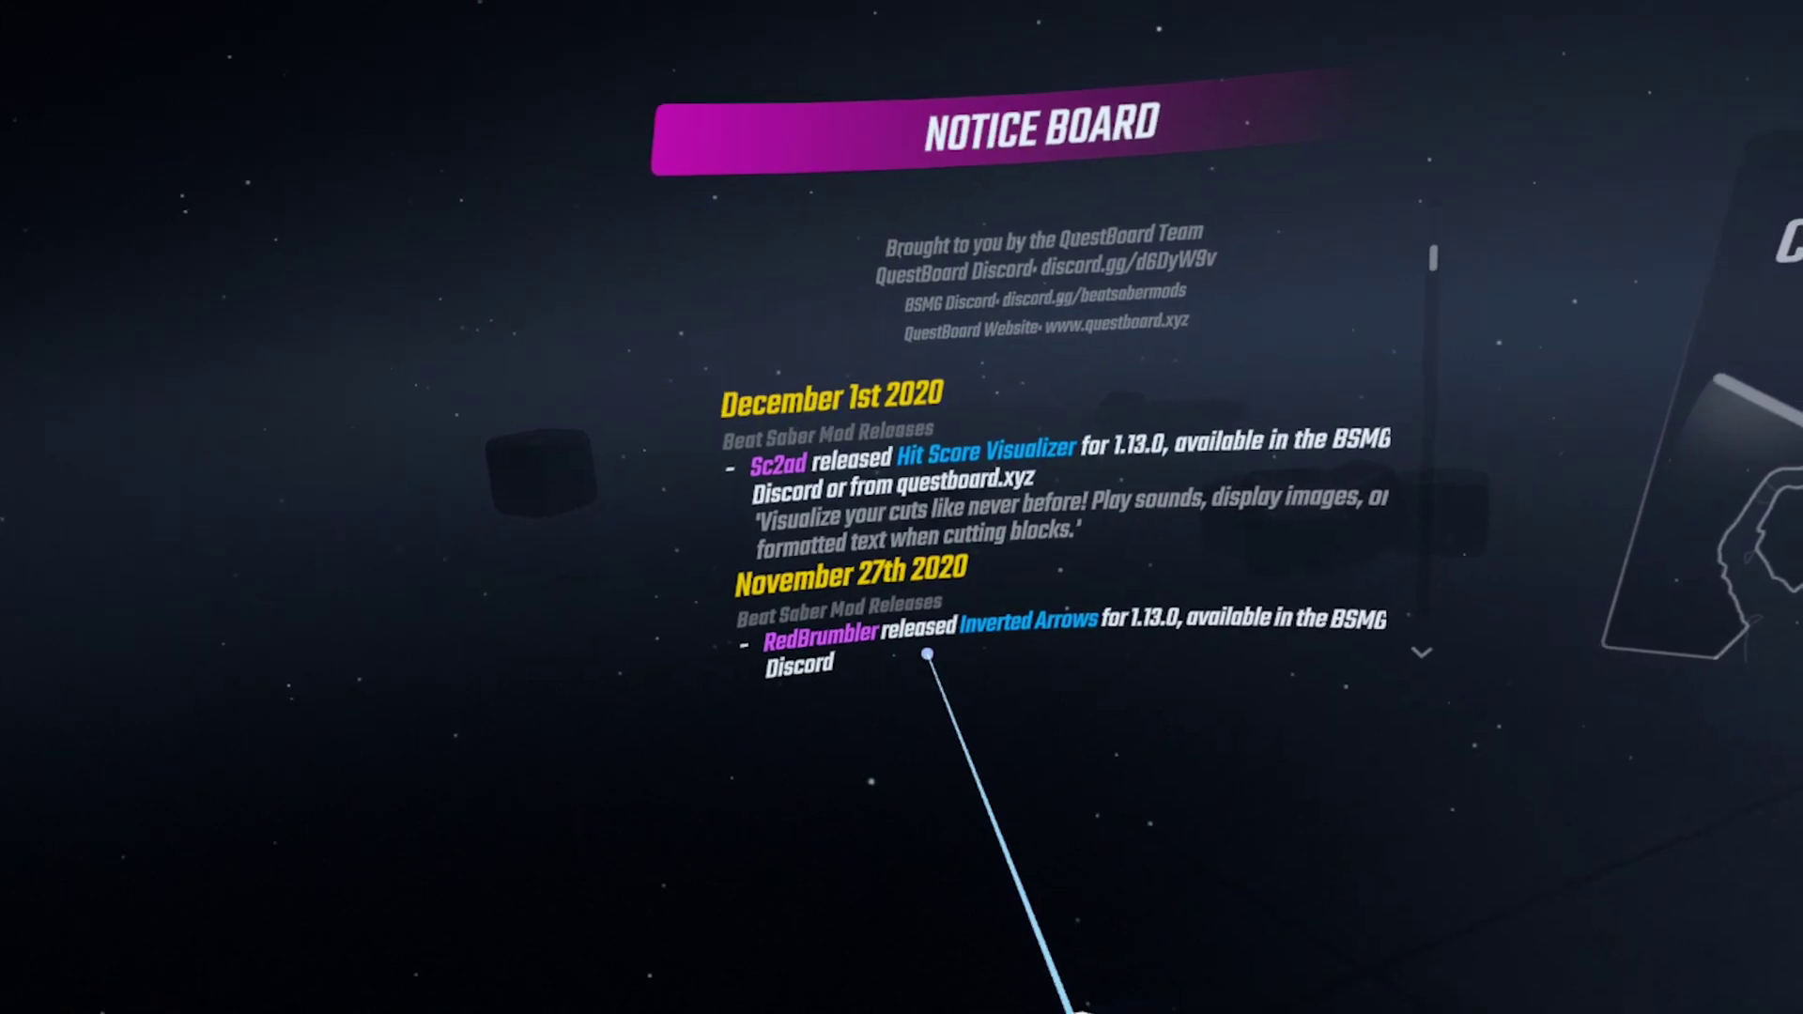
In Solo, select the song Wait from Custom Songs, then browse the Artistic Walls Vol. 1 pack.
scroll(948, 601, down, 3)
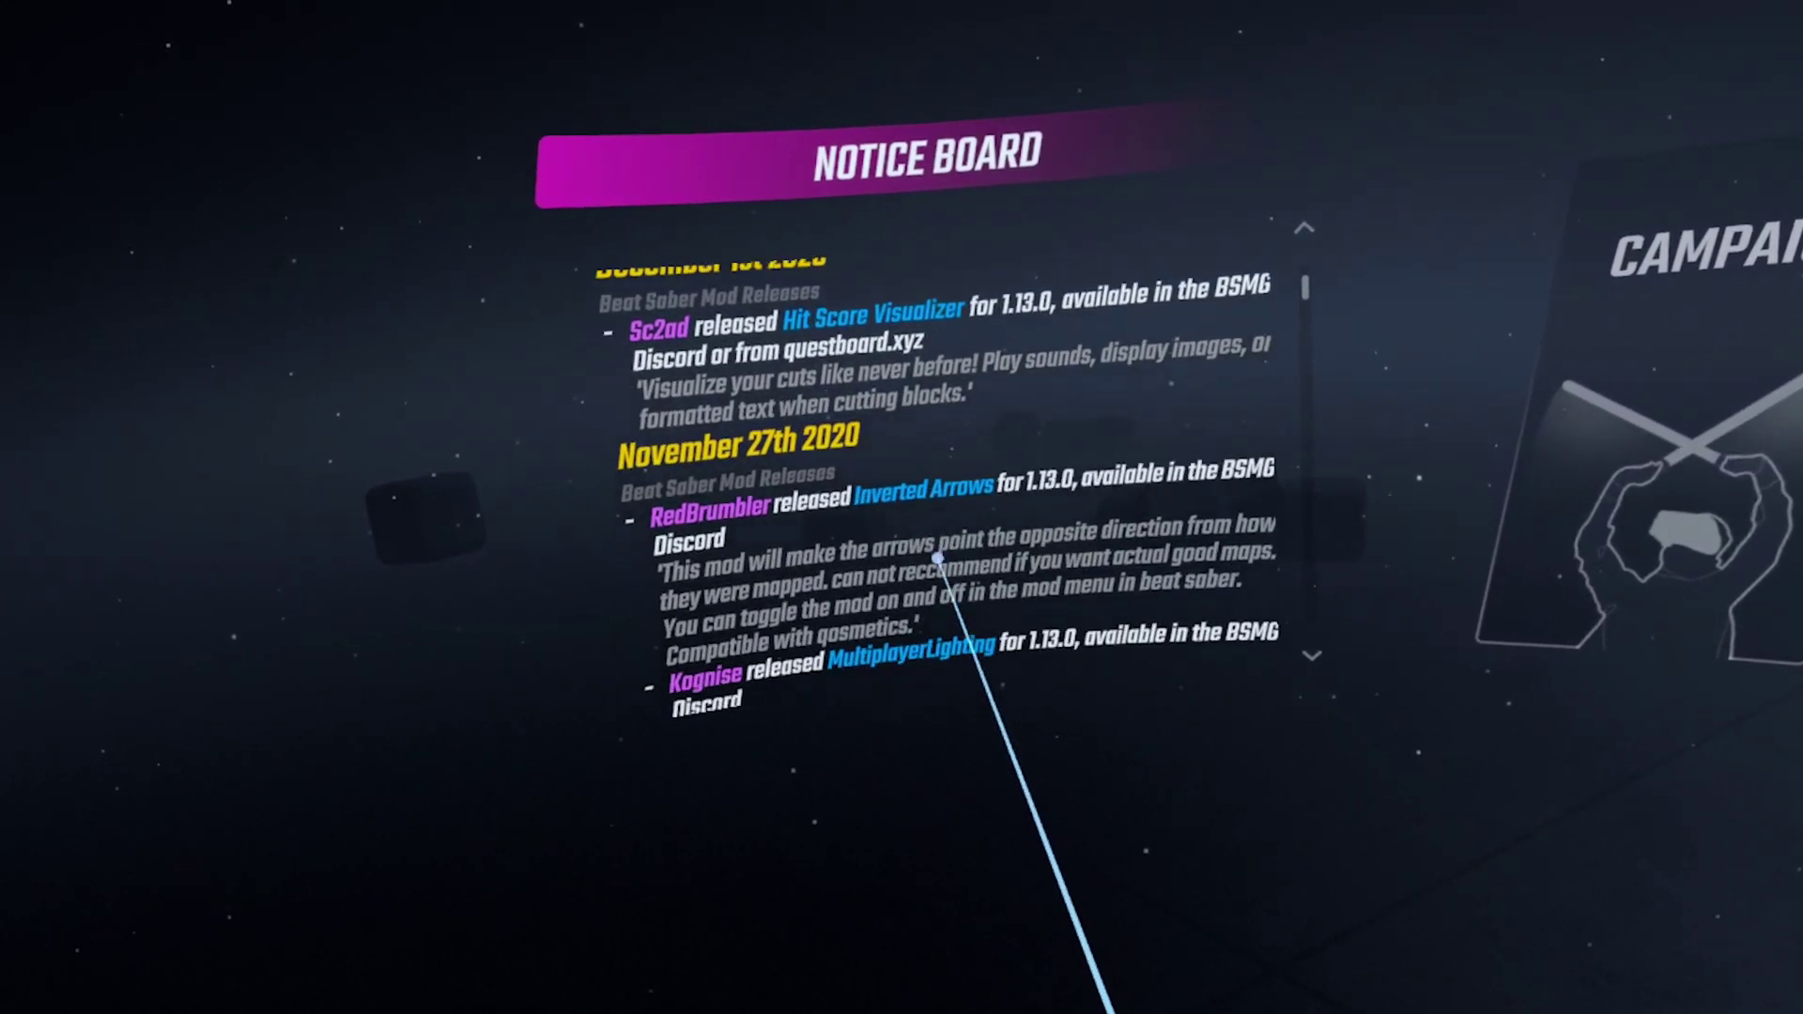
scroll(942, 567, down, 2)
scroll(939, 375, up, 4)
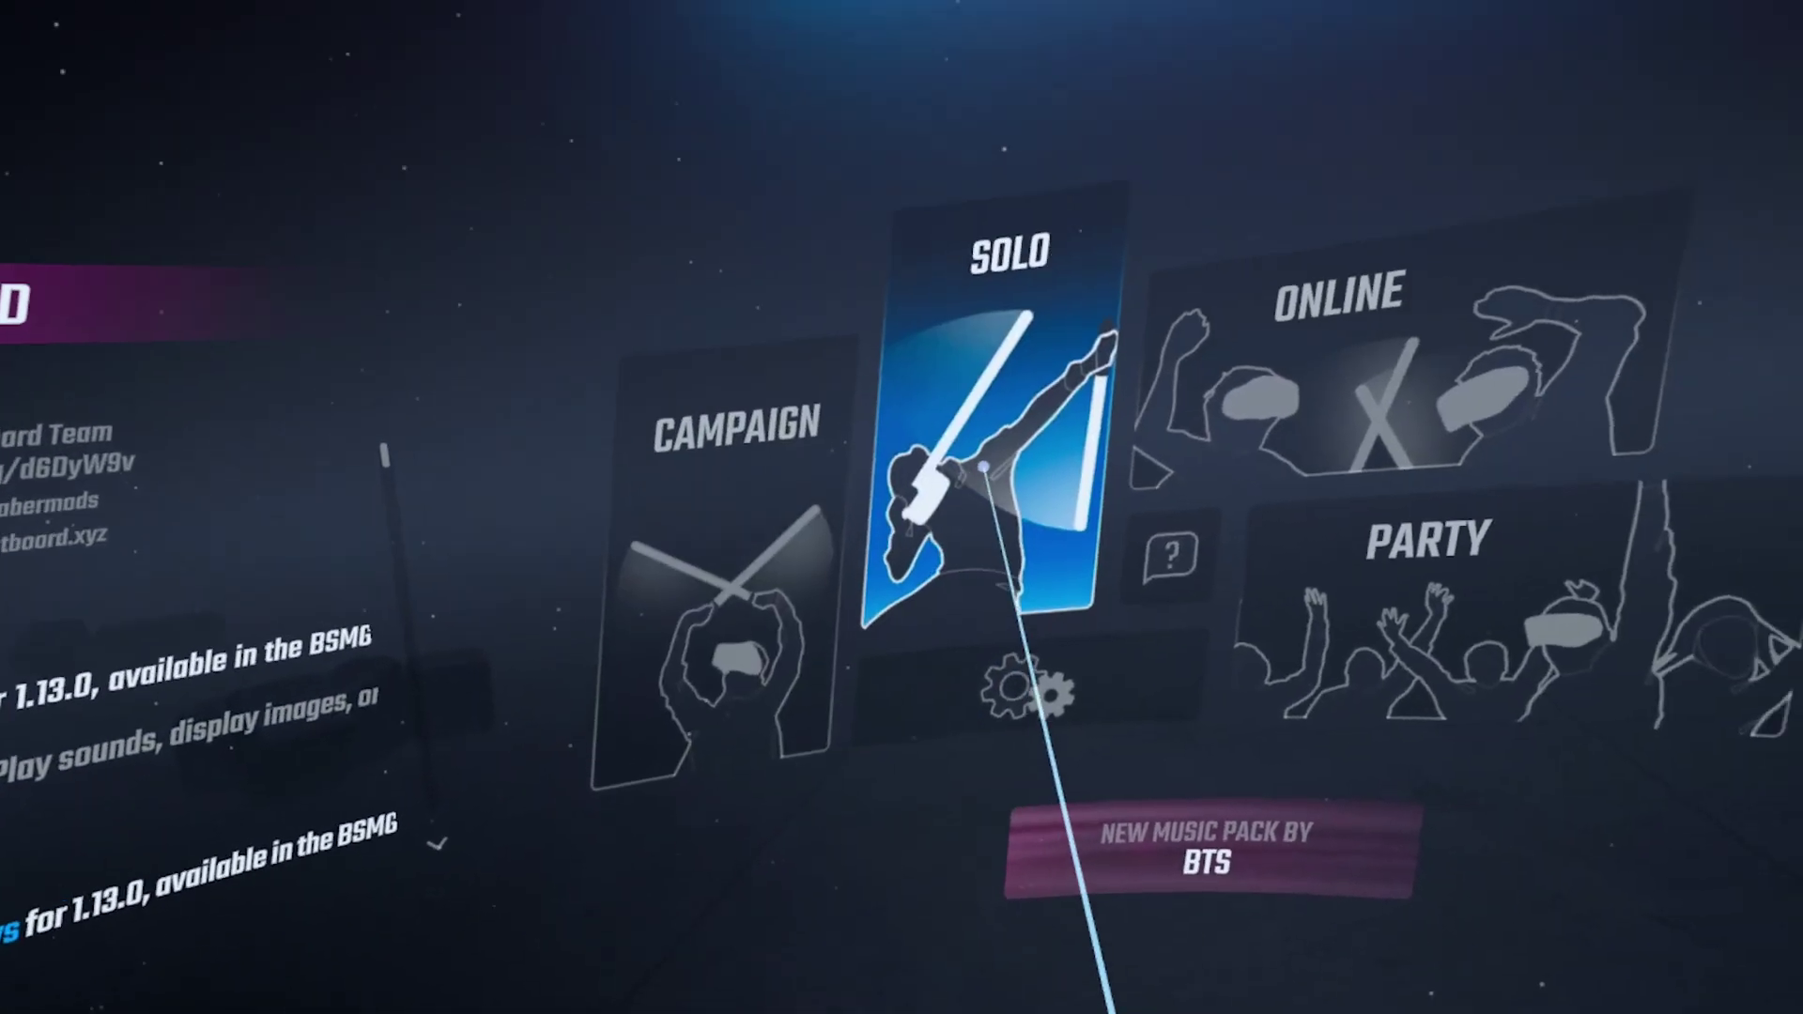
click(1006, 475)
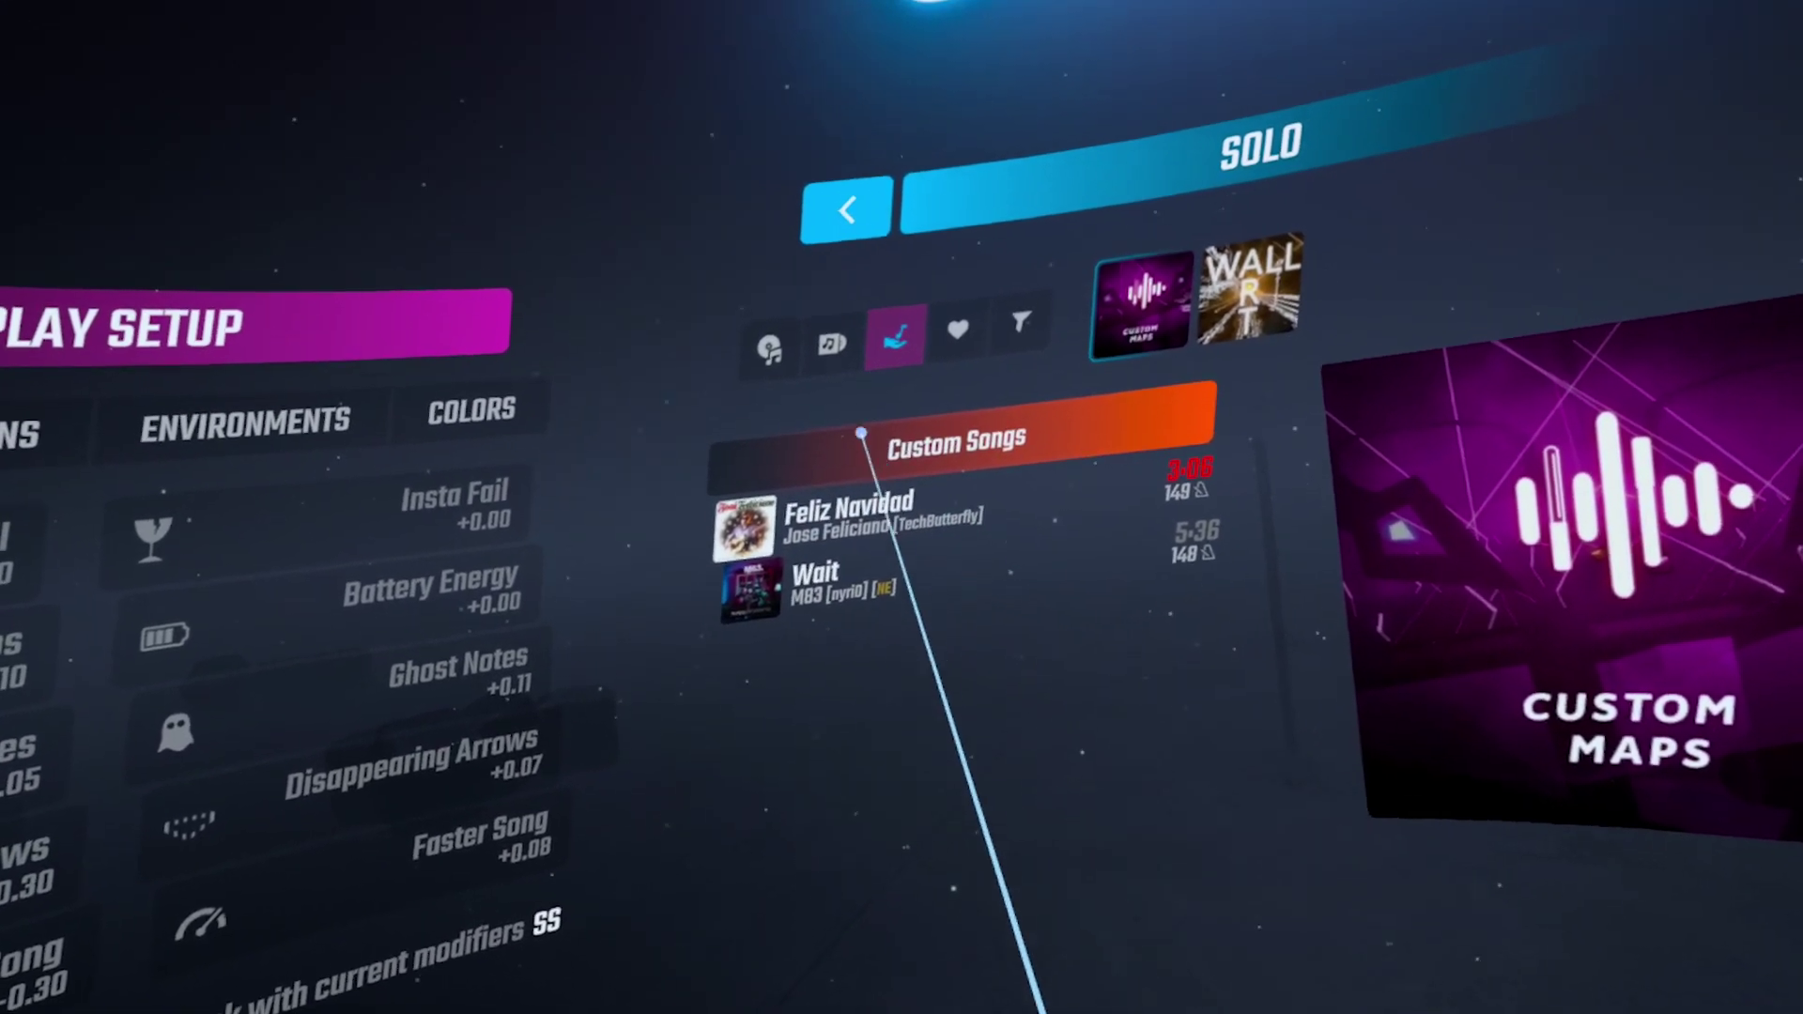
click(854, 528)
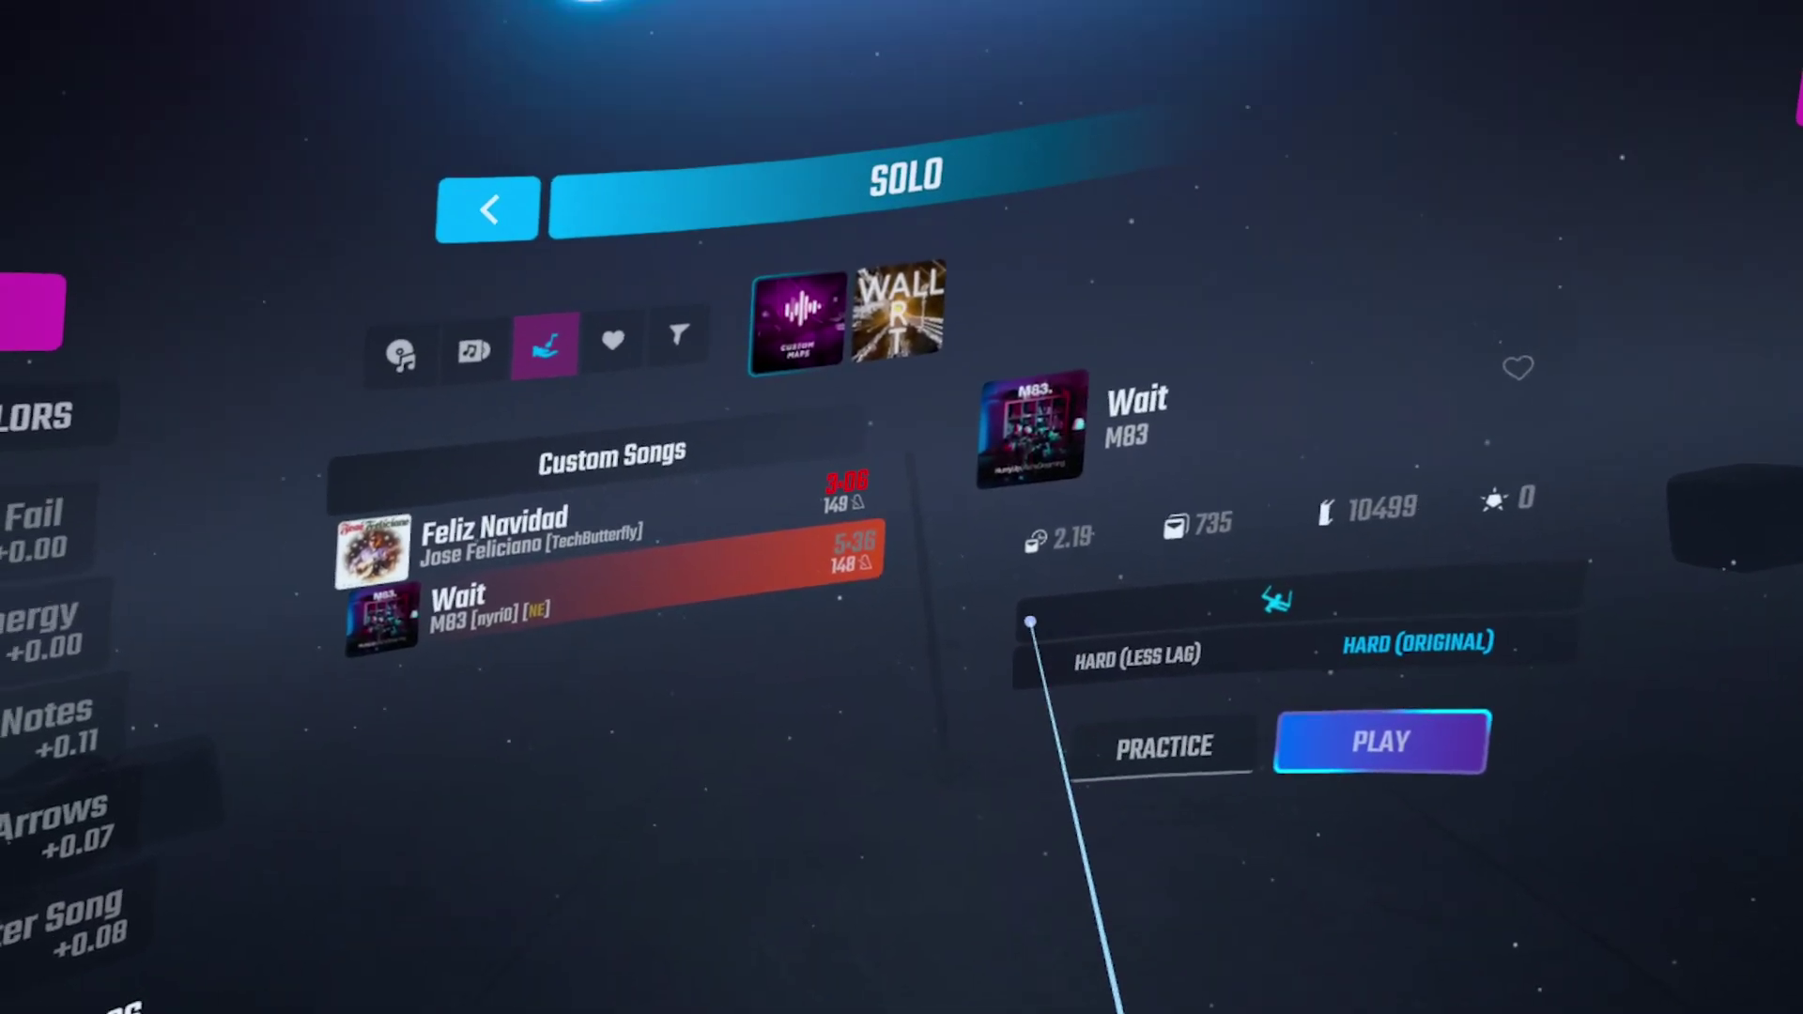
click(893, 404)
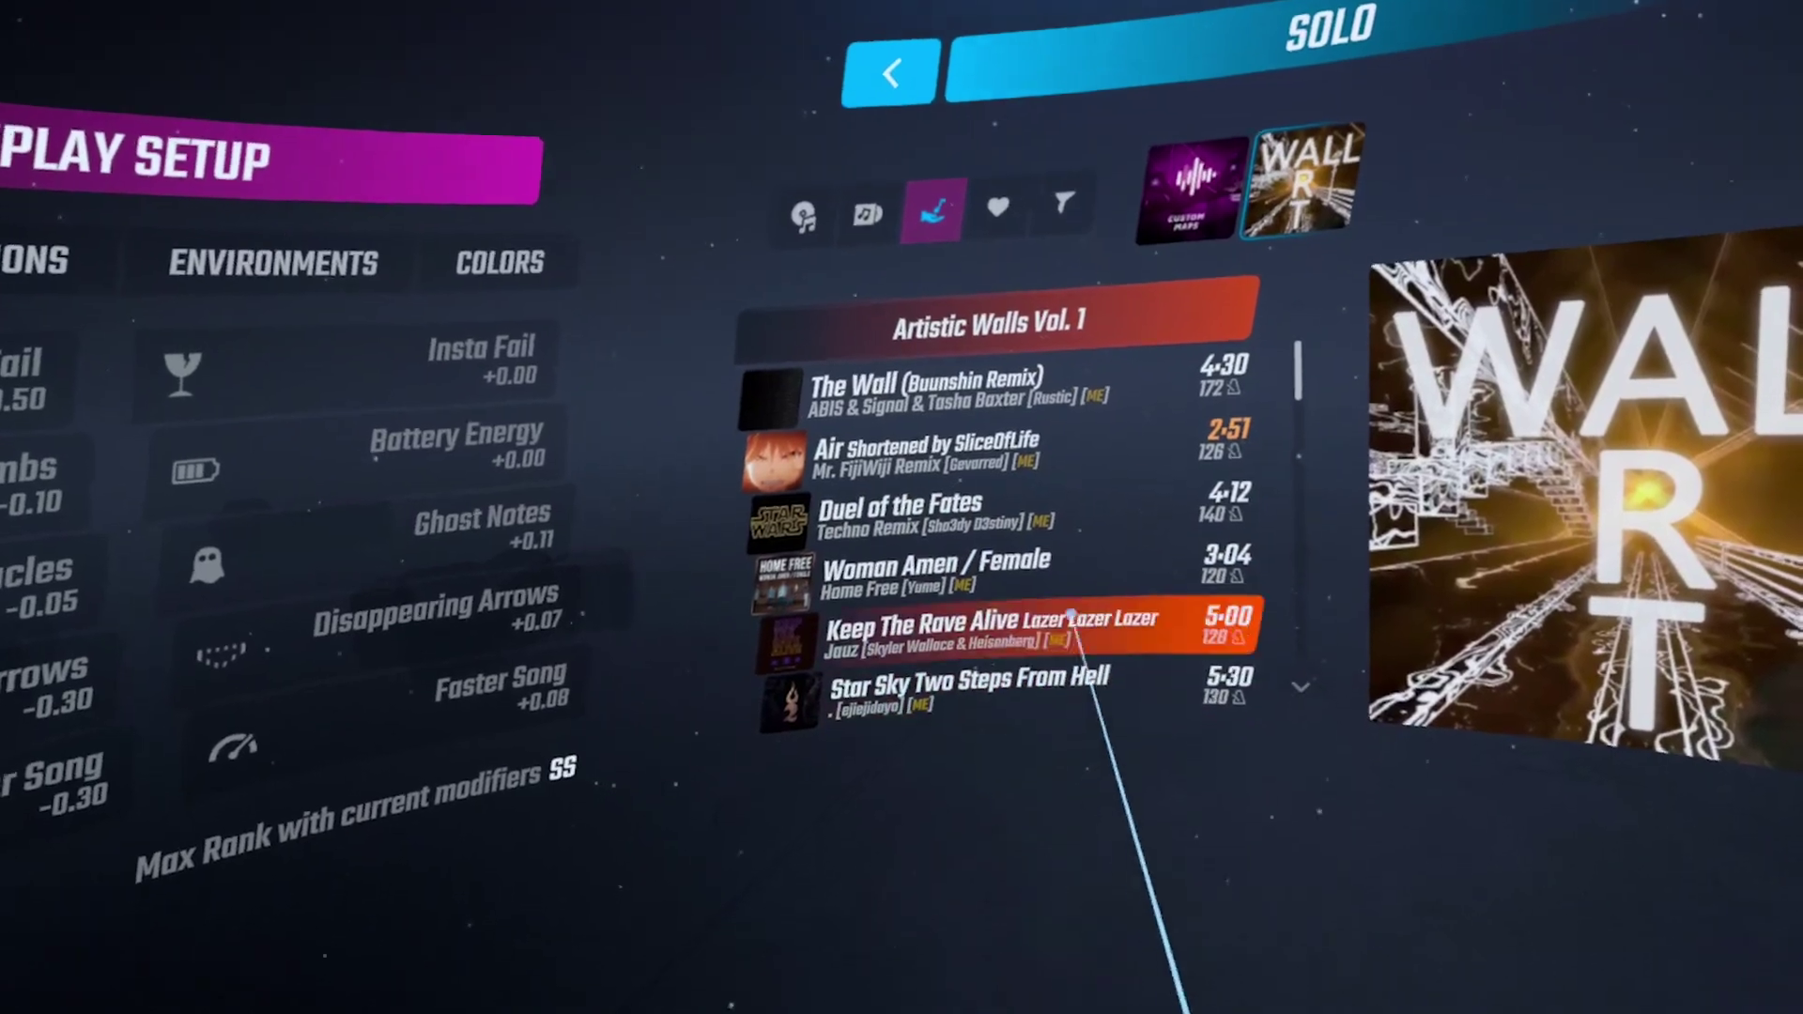